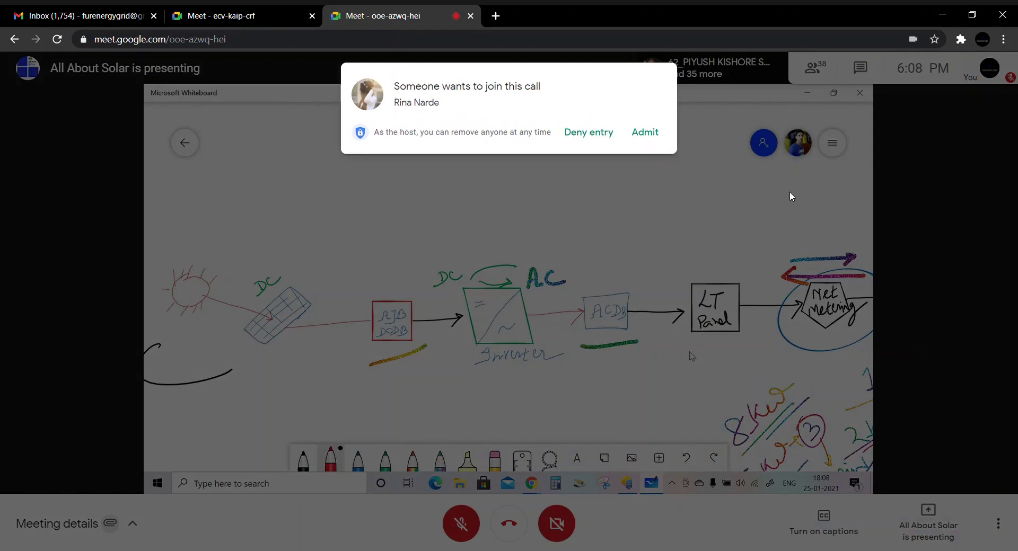
Admit each person asking to join the call and dismiss the notice about the muted microphone.
{"action": "left_click", "coordinate": [645, 132]}
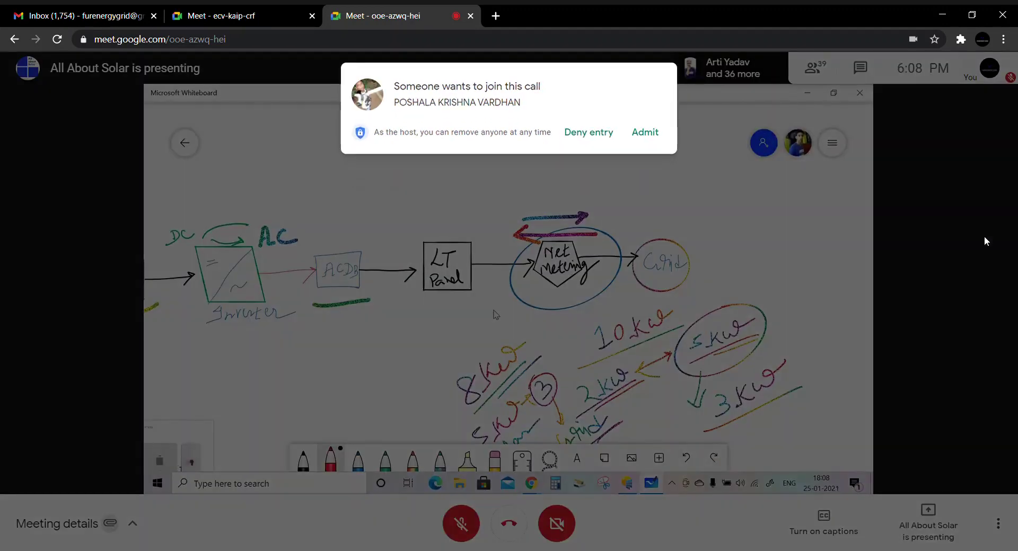
{"action": "left_click", "coordinate": [646, 133]}
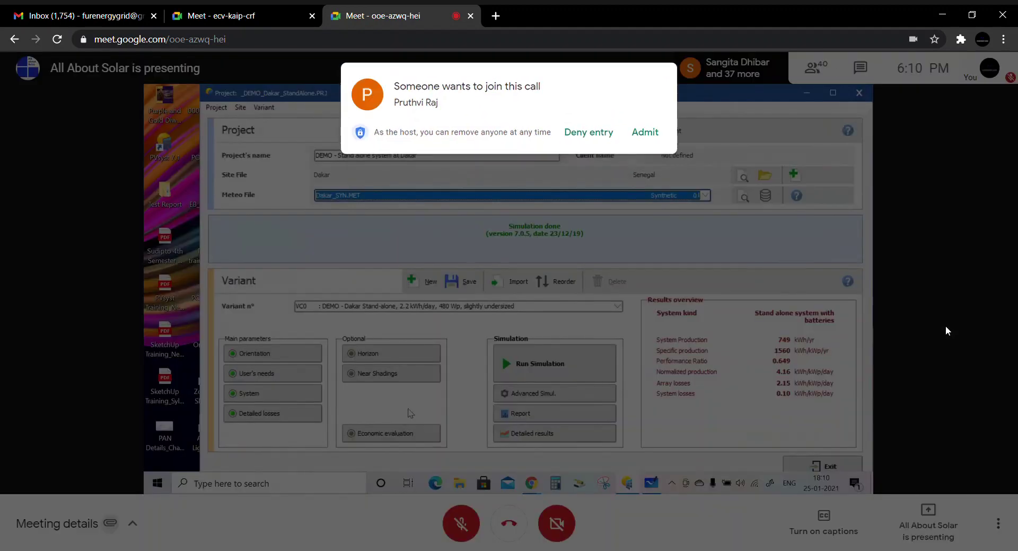
{"action": "left_click", "coordinate": [645, 134]}
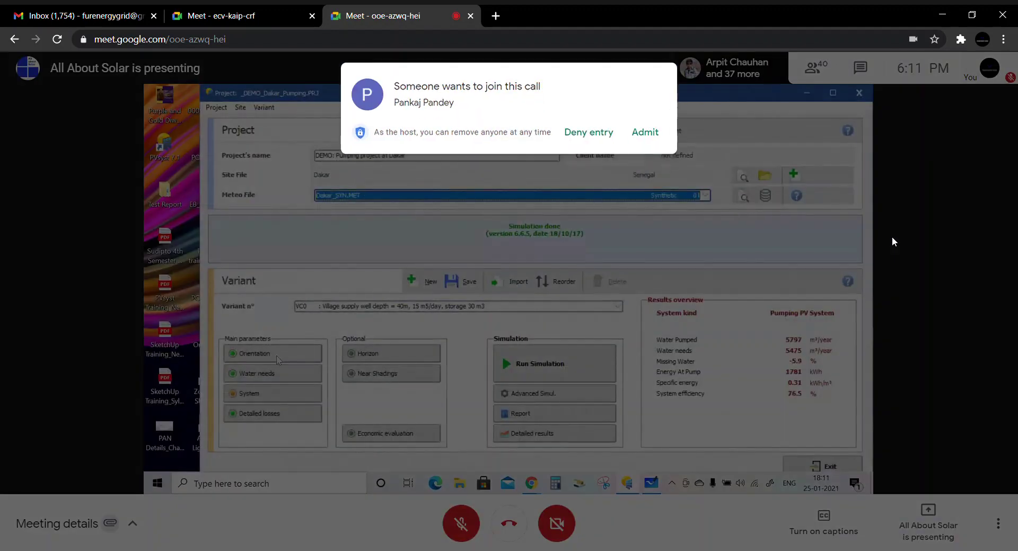
{"action": "left_click", "coordinate": [646, 134]}
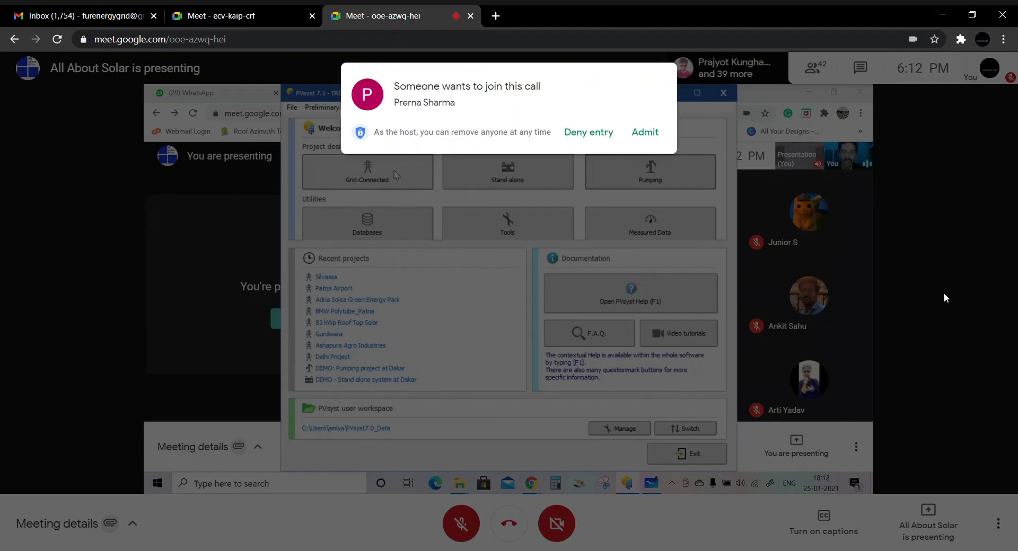
{"action": "left_click", "coordinate": [650, 133]}
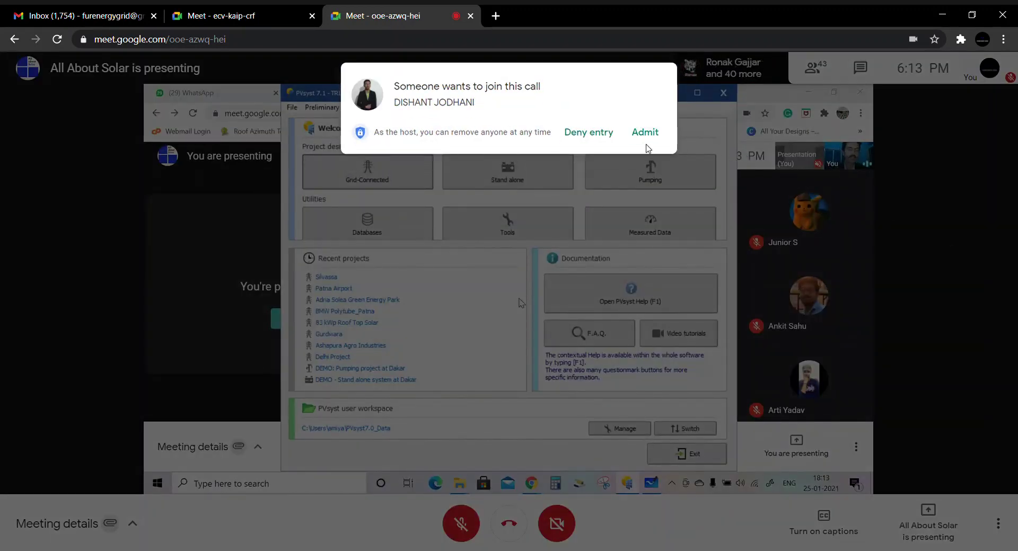
{"action": "left_click", "coordinate": [645, 132]}
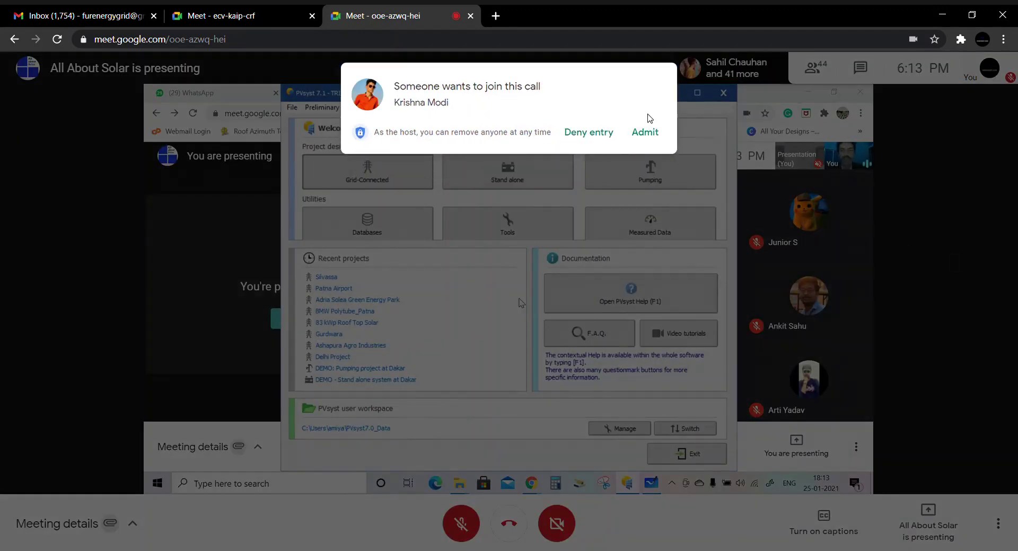
{"action": "left_click", "coordinate": [653, 136]}
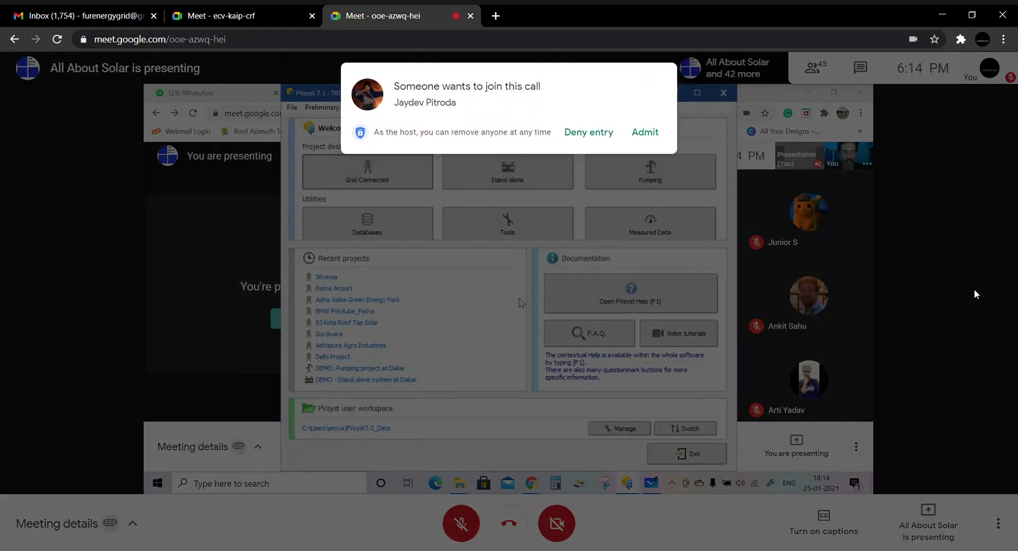
{"action": "left_click", "coordinate": [655, 133]}
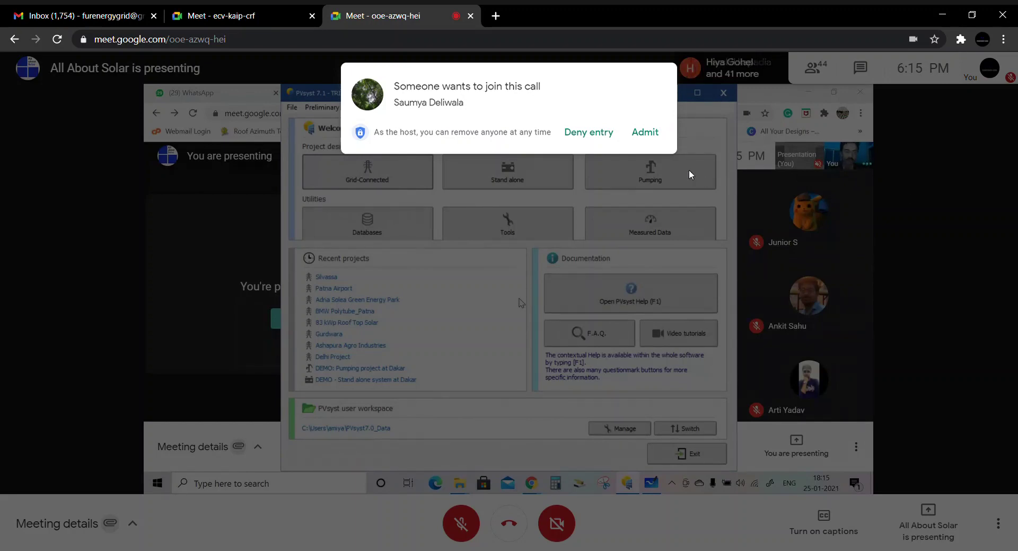
{"action": "left_click", "coordinate": [644, 133]}
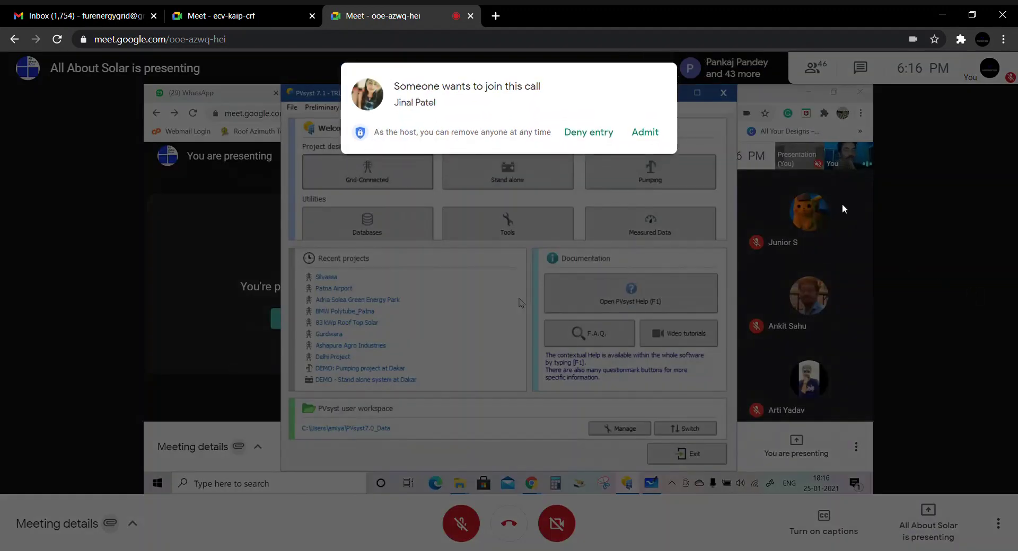
{"action": "left_click", "coordinate": [645, 132]}
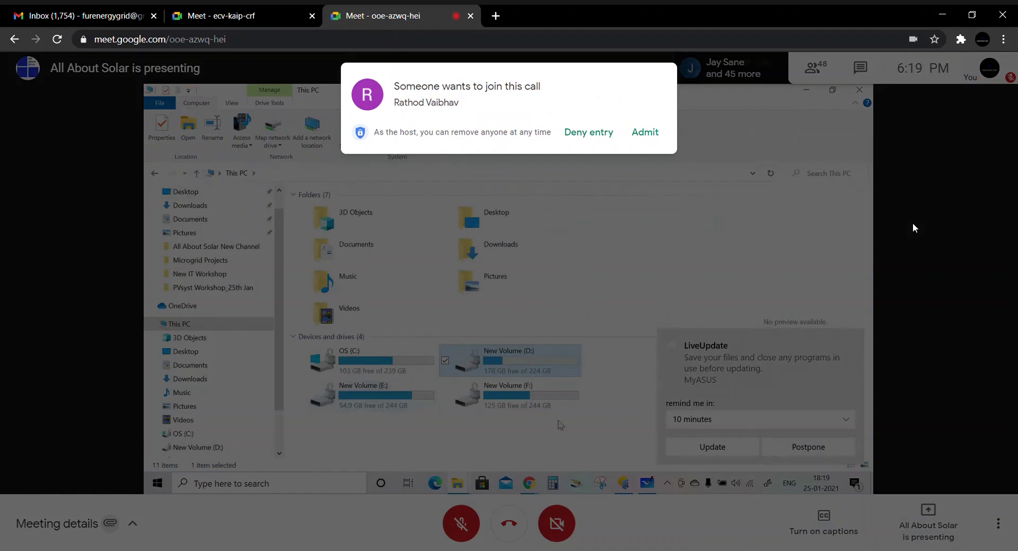
{"action": "left_click", "coordinate": [655, 133]}
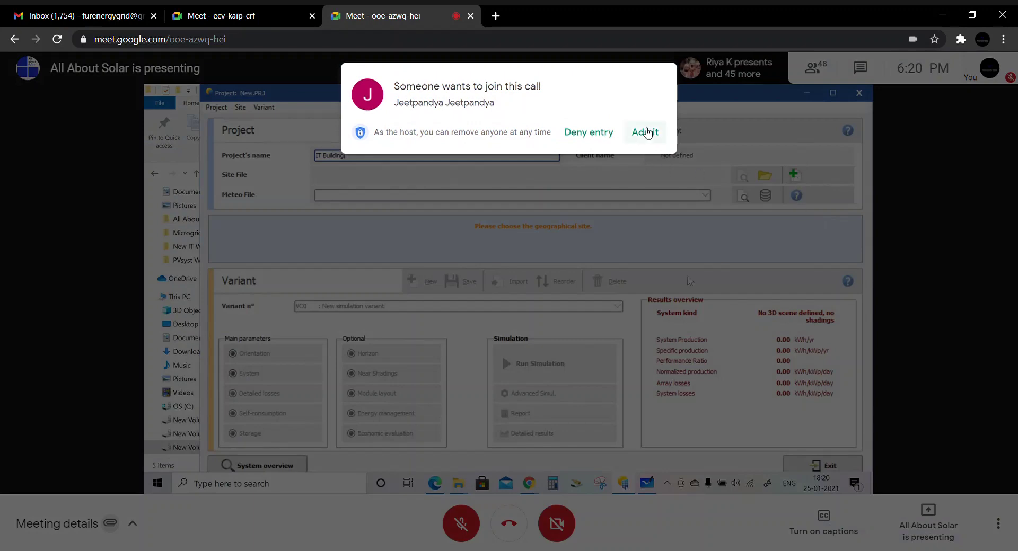
{"action": "left_click", "coordinate": [645, 131]}
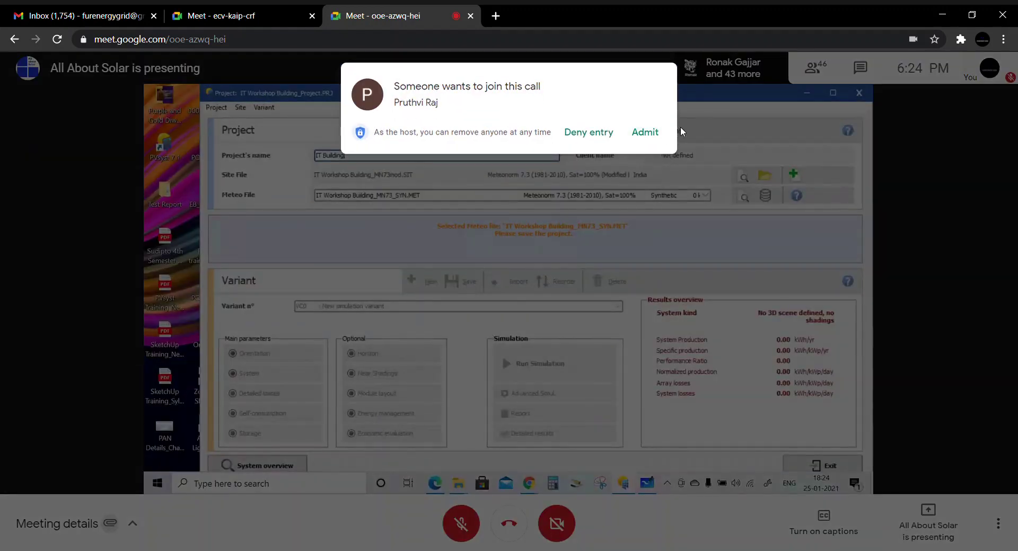
{"action": "left_click", "coordinate": [653, 143]}
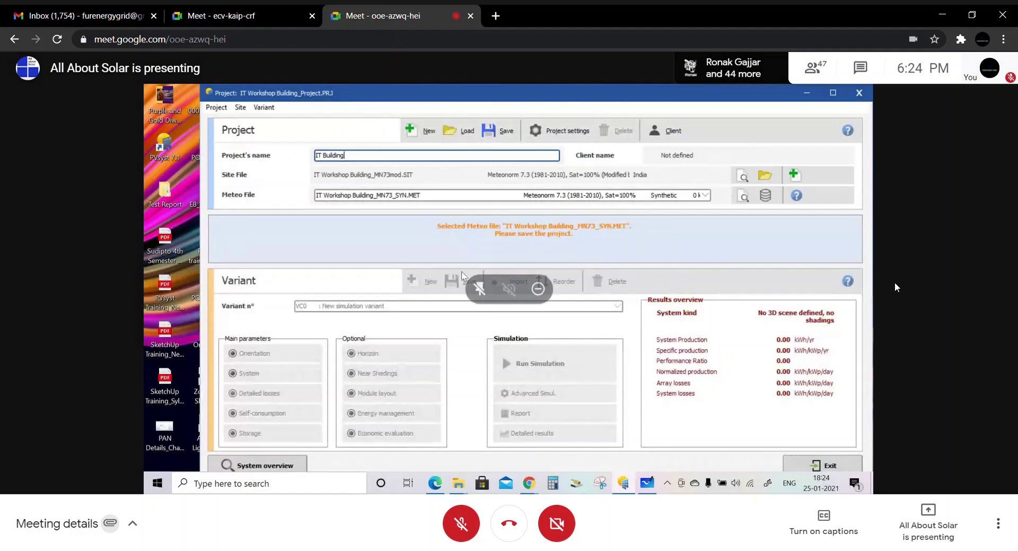
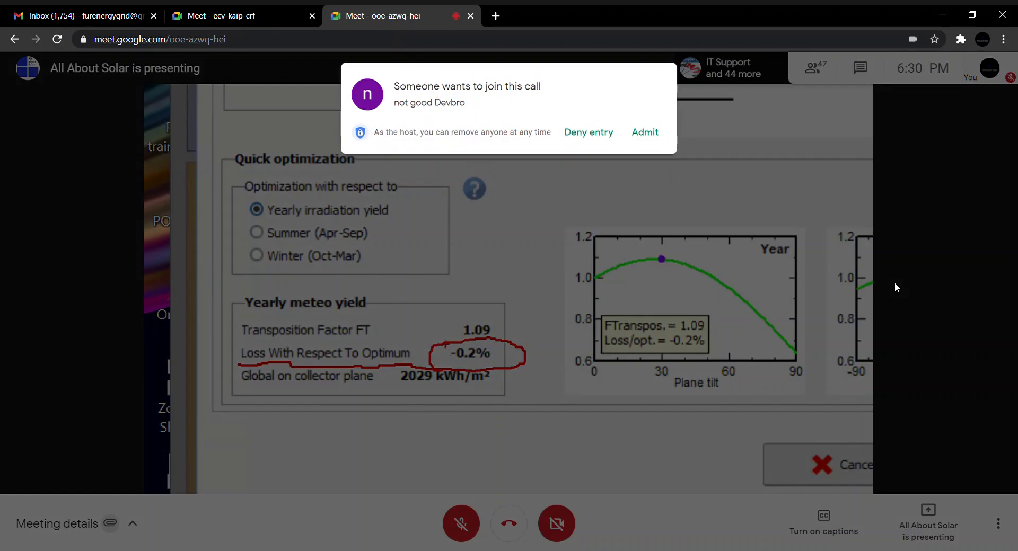
{"action": "left_click", "coordinate": [645, 132]}
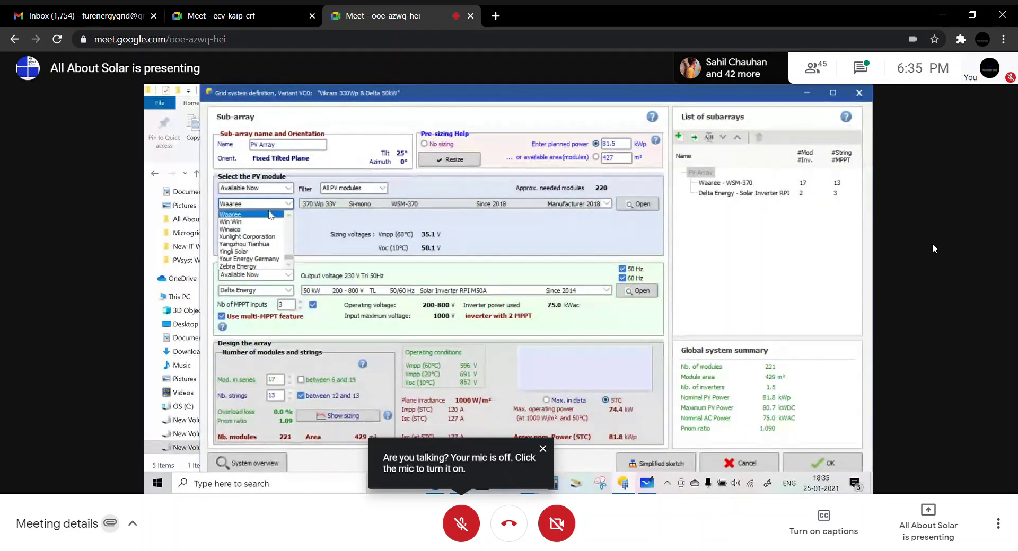
{"action": "left_click", "coordinate": [544, 447]}
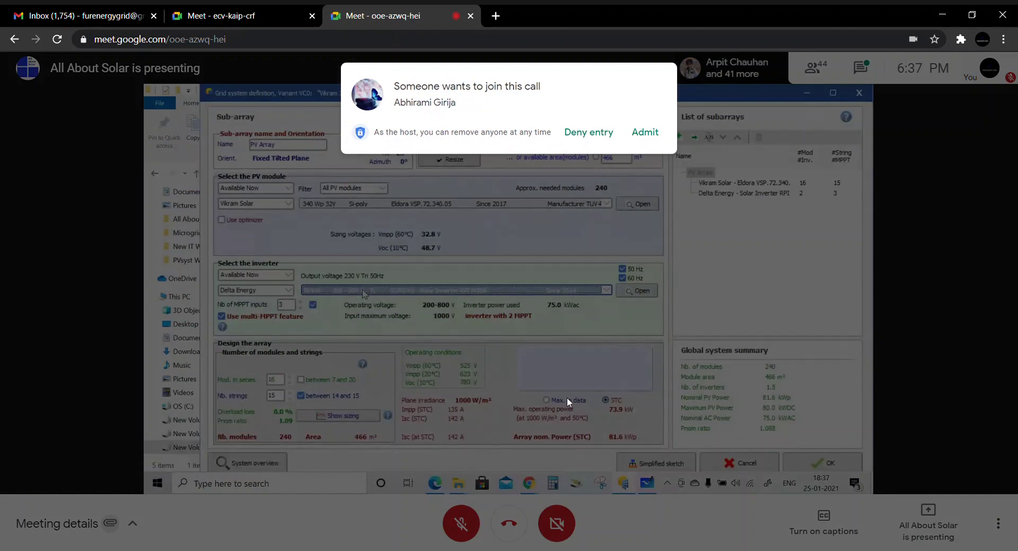
{"action": "left_click", "coordinate": [655, 133]}
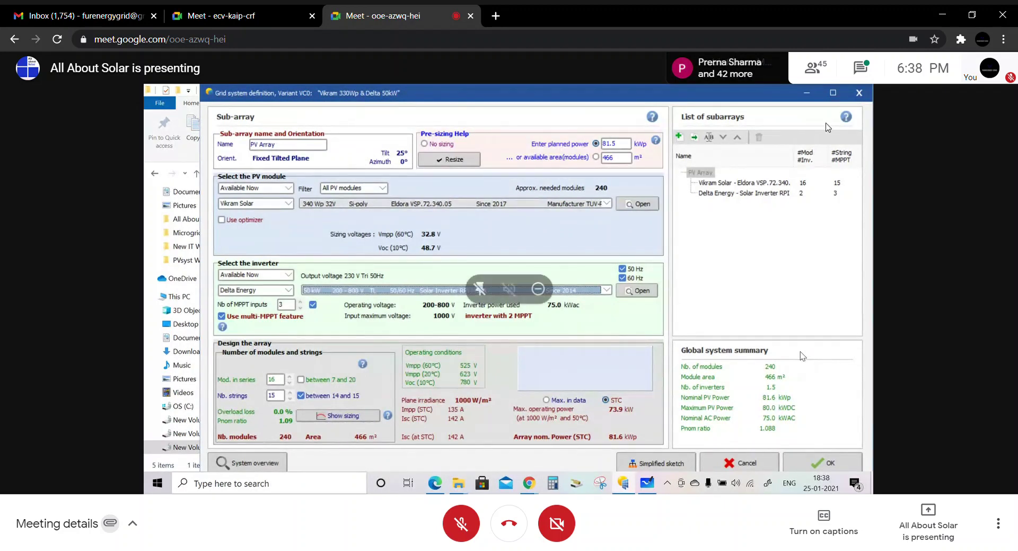
Check the meeting's chat messages and close the chat.
{"action": "left_click", "coordinate": [862, 72]}
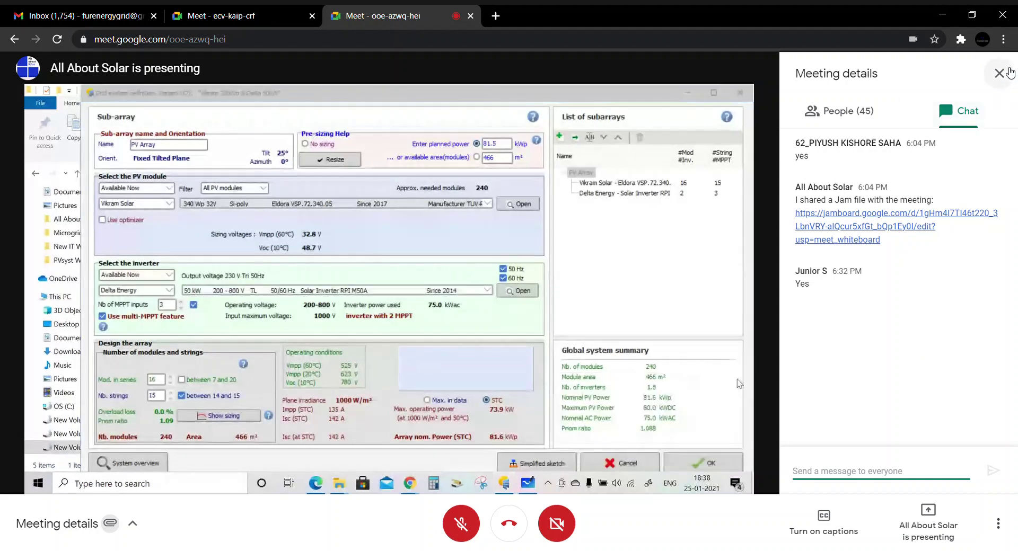
{"action": "left_click", "coordinate": [998, 73]}
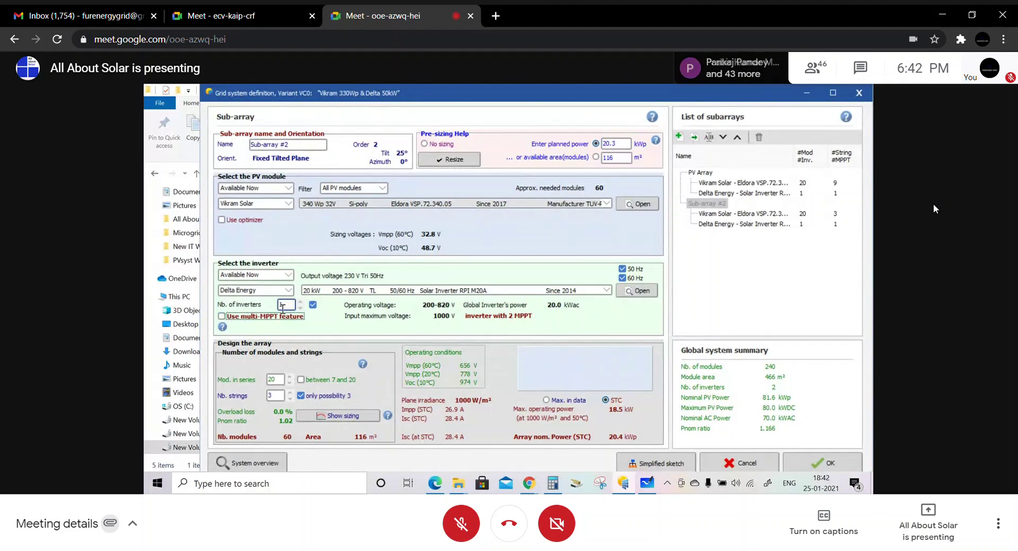
{"action": "left_click", "coordinate": [281, 393]}
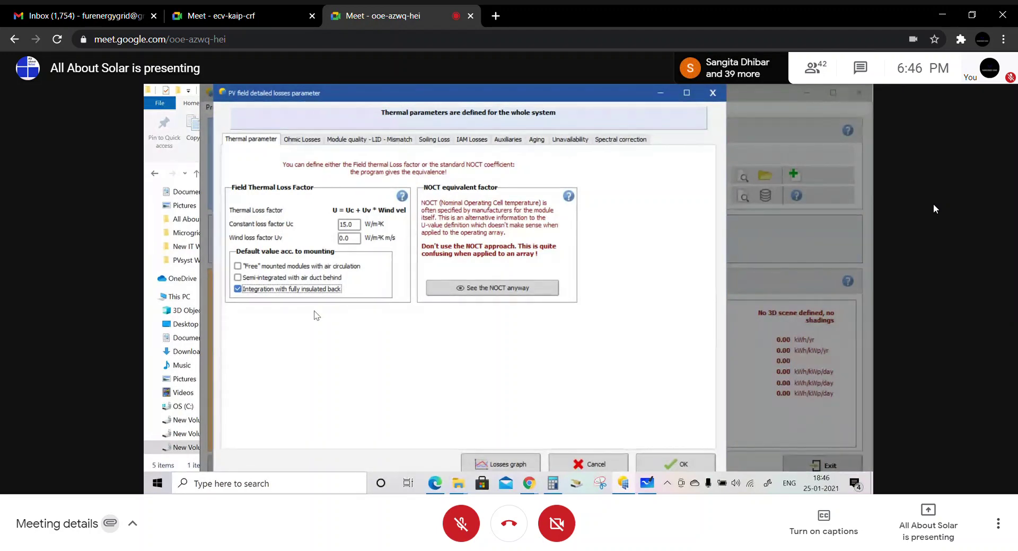
In the PV Array's ohmic losses, apply the default voltage drop across the series diode.
{"action": "left_click", "coordinate": [303, 140]}
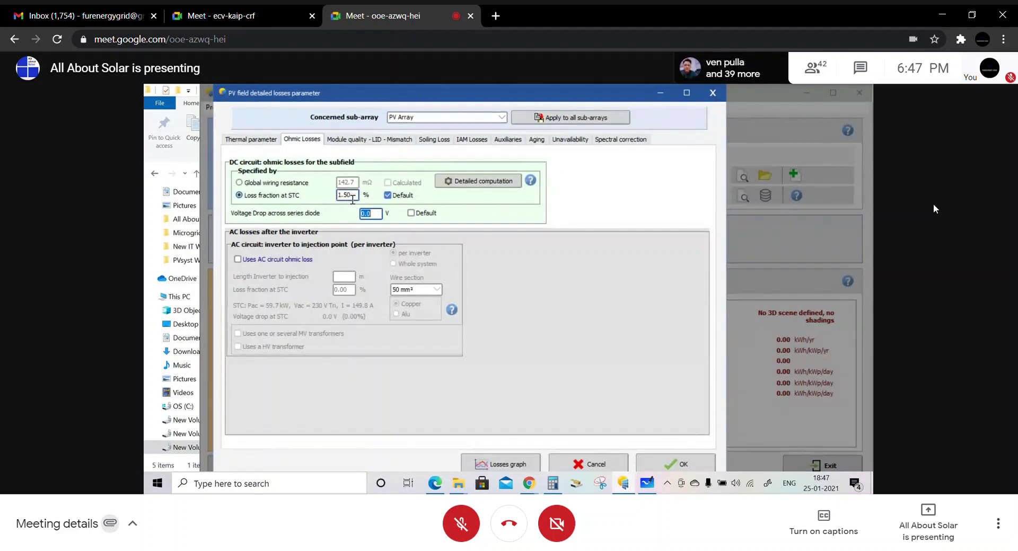
{"action": "left_click_drag", "start_coordinate": [352, 200], "coordinate": [329, 199]}
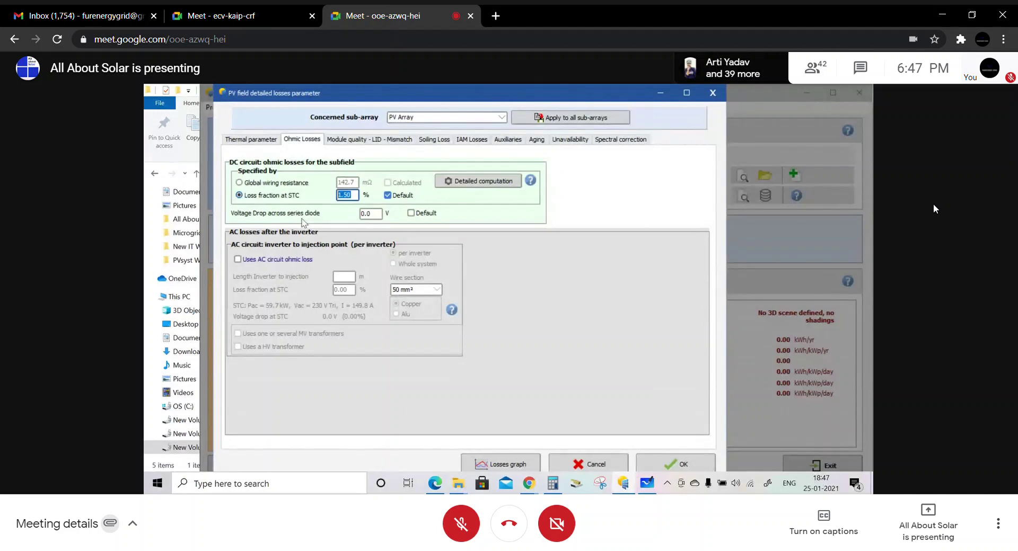
{"action": "left_click", "coordinate": [411, 213]}
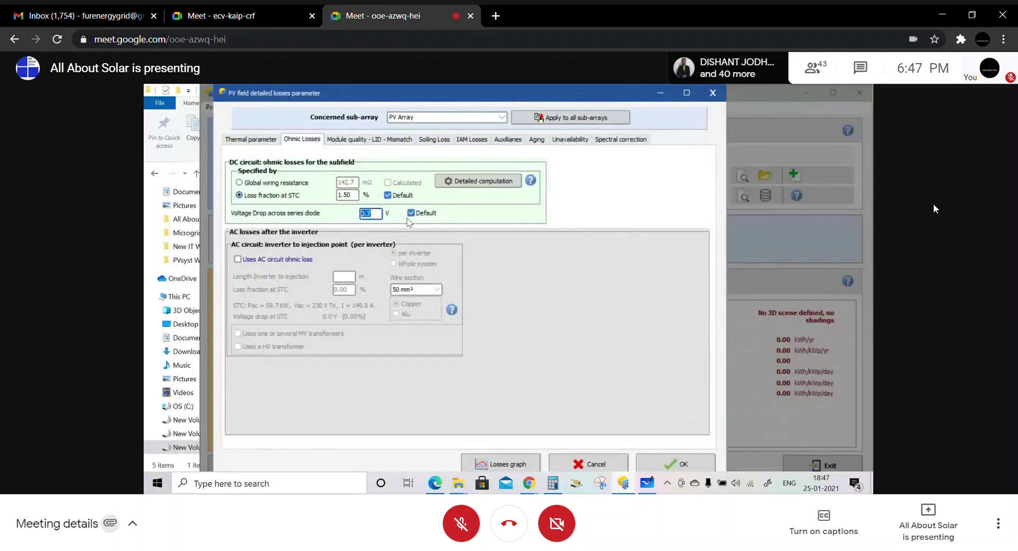
Include the AC circuit ohmic loss and set the length from inverter to injection to 60 m.
{"action": "left_click", "coordinate": [246, 261]}
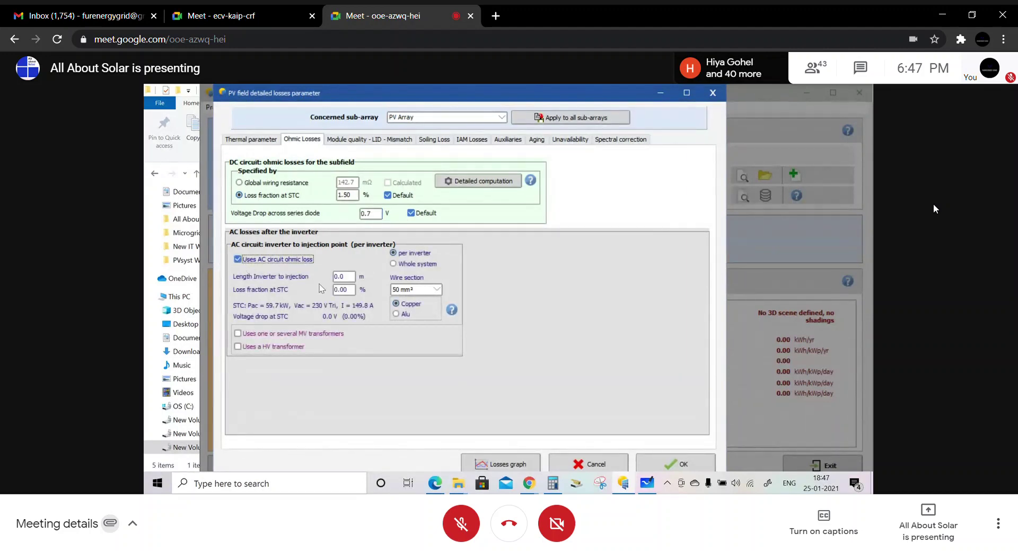
{"action": "left_click", "coordinate": [342, 289]}
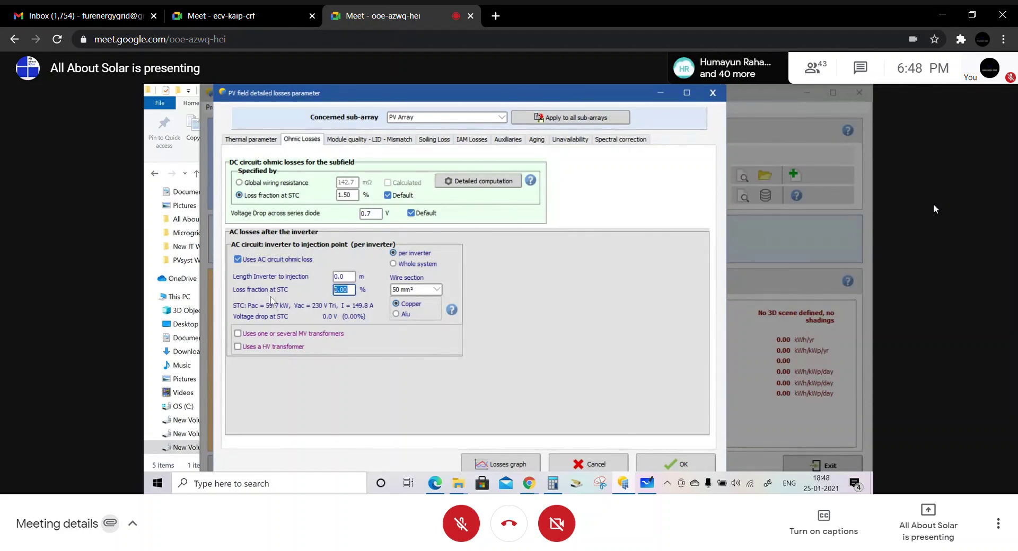
{"action": "left_click", "coordinate": [343, 292]}
{"action": "left_click_drag", "start_coordinate": [351, 290], "coordinate": [329, 297]}
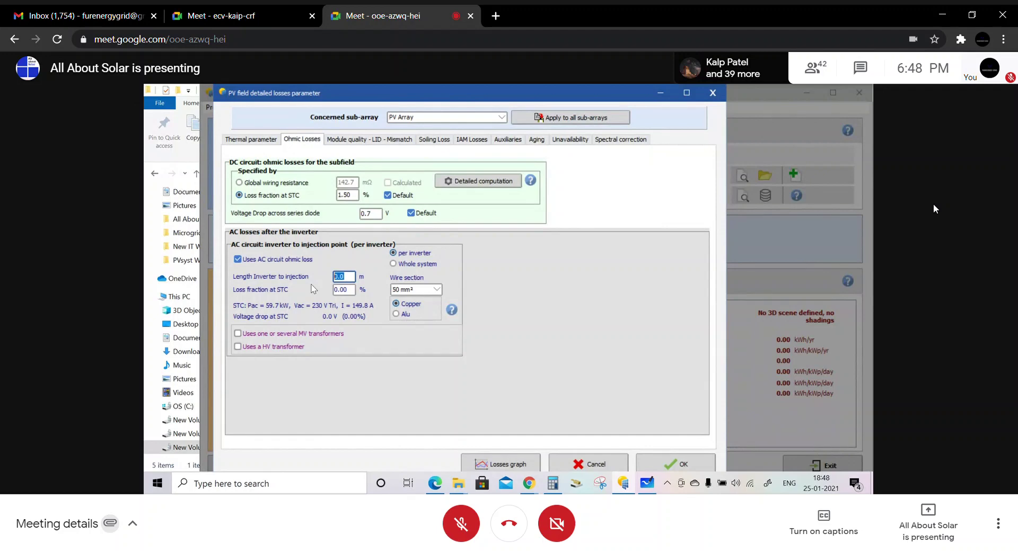
{"action": "type", "text": "6"}
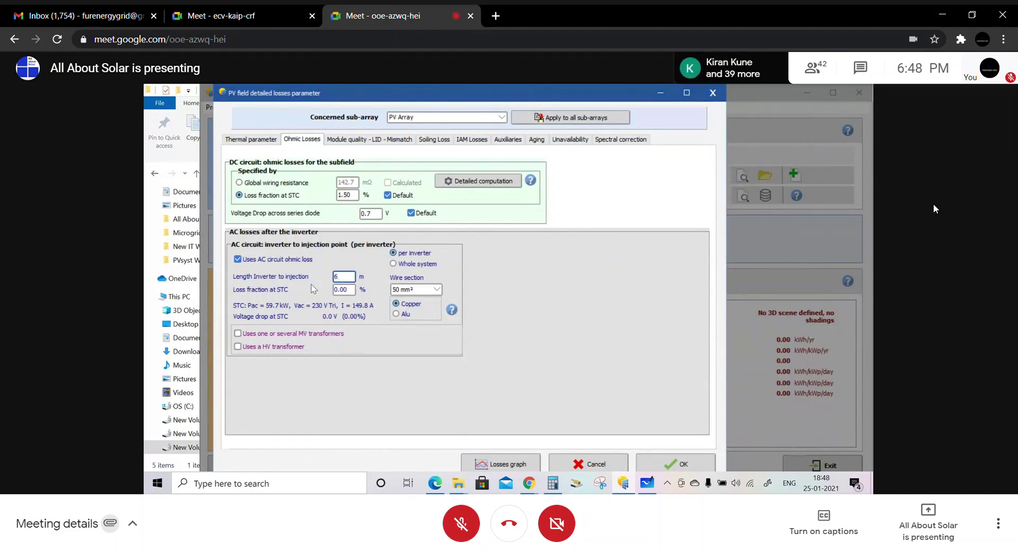
{"action": "type", "text": "0"}
{"action": "key", "text": "Tab"}
{"action": "left_click", "coordinate": [354, 293]}
{"action": "left_click_drag", "start_coordinate": [355, 293], "coordinate": [316, 294]}
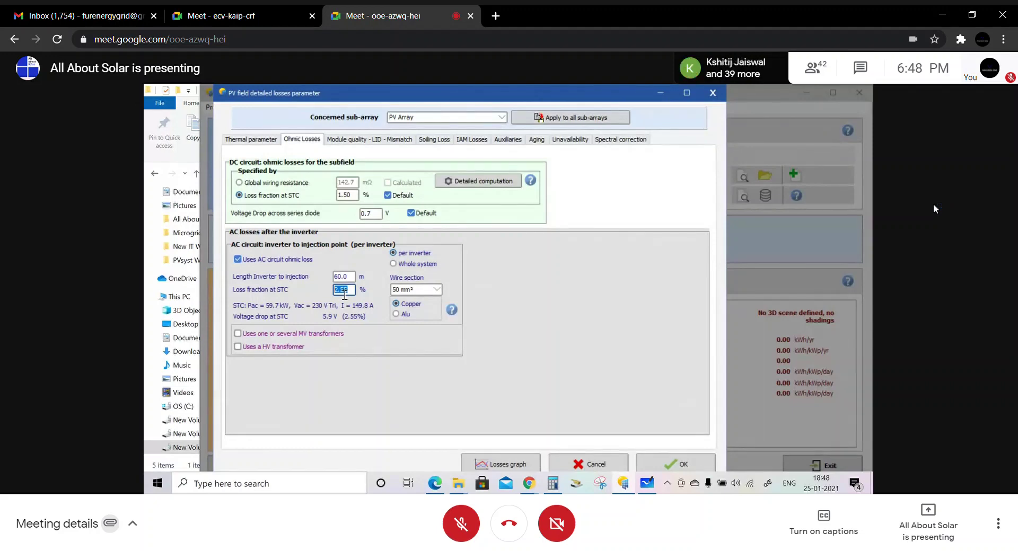
Set the AC circuit's wire section to 70 mm² with copper conductors.
{"action": "left_click", "coordinate": [438, 288]}
{"action": "left_click", "coordinate": [422, 313]}
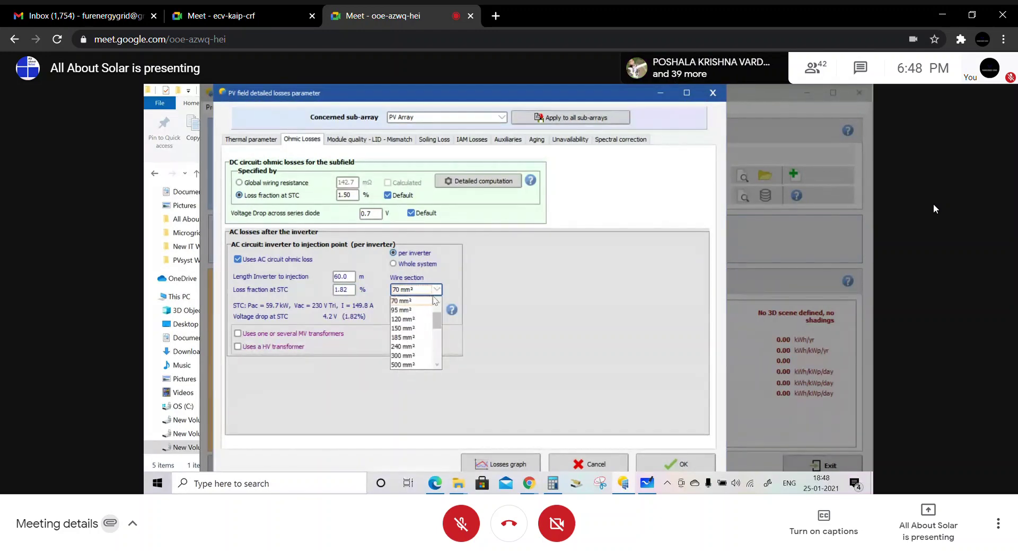
{"action": "left_click", "coordinate": [437, 301]}
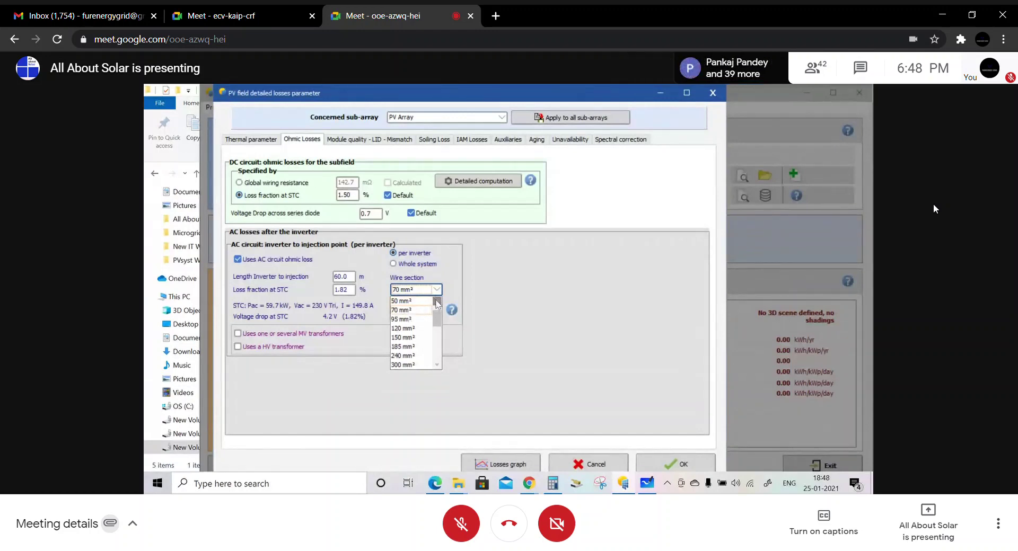
{"action": "left_click", "coordinate": [452, 356]}
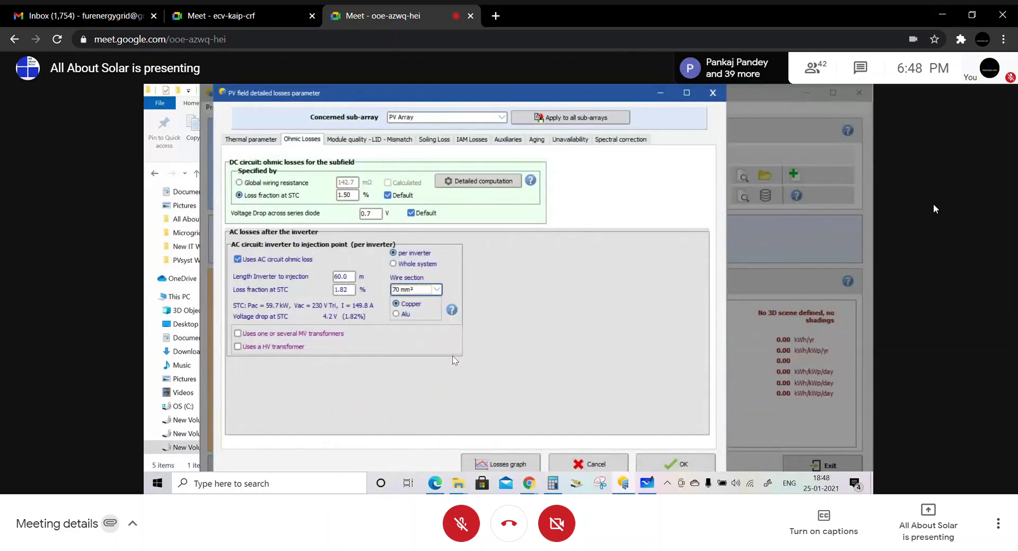
Try aluminium conductors for the AC circuit with wire sections of 120 mm² and 95 mm², and return to 120 mm².
{"action": "left_click", "coordinate": [397, 313]}
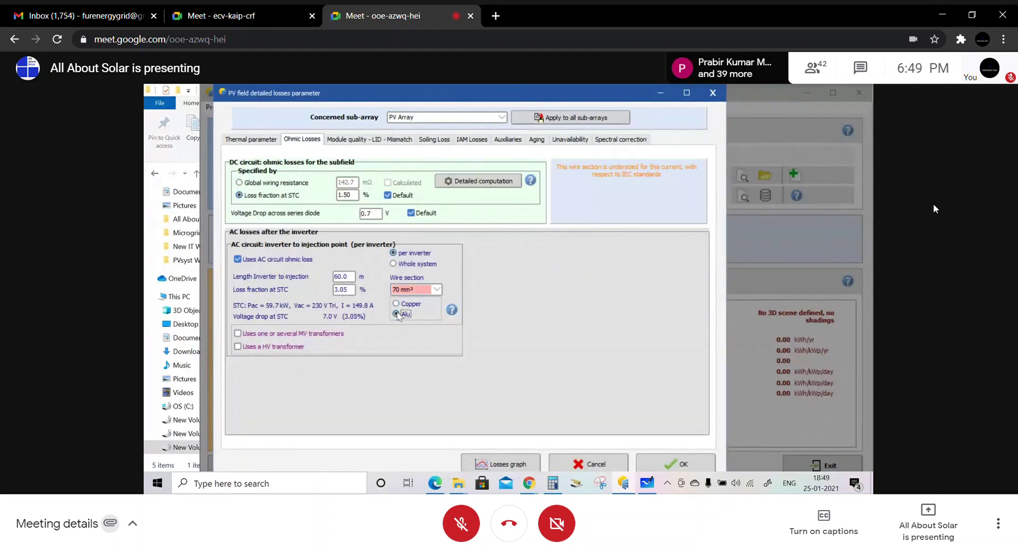
{"action": "left_click", "coordinate": [438, 289]}
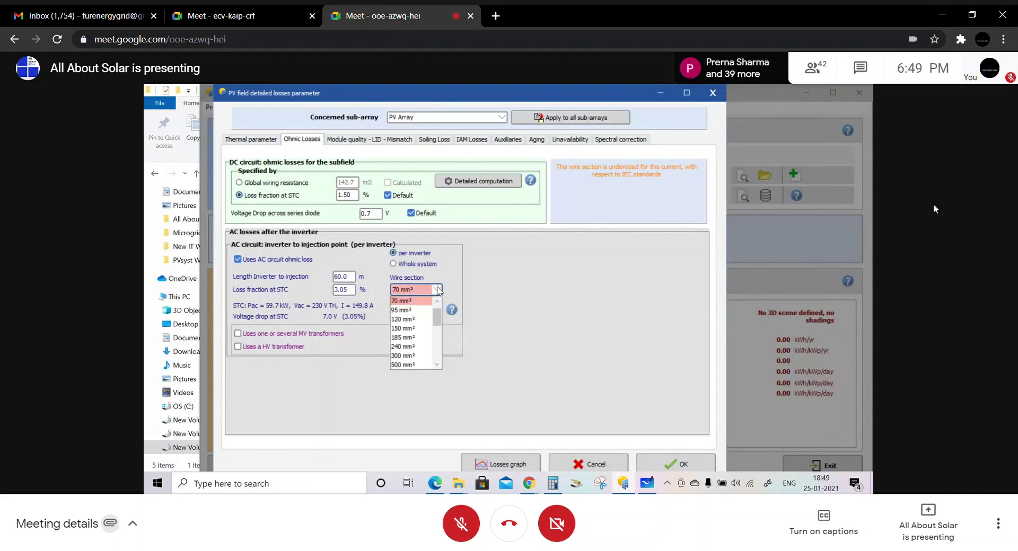
{"action": "left_click", "coordinate": [416, 319]}
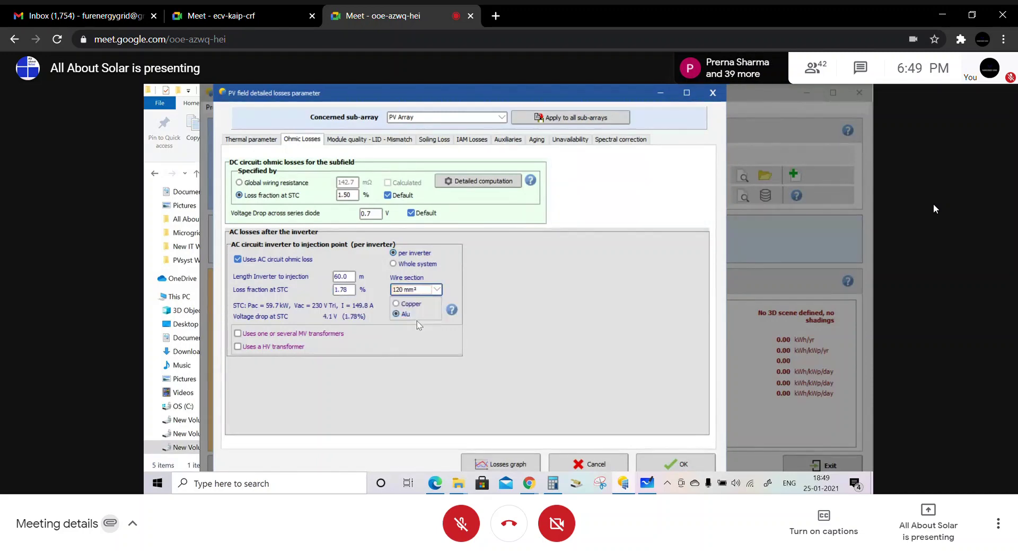
{"action": "left_click", "coordinate": [435, 293]}
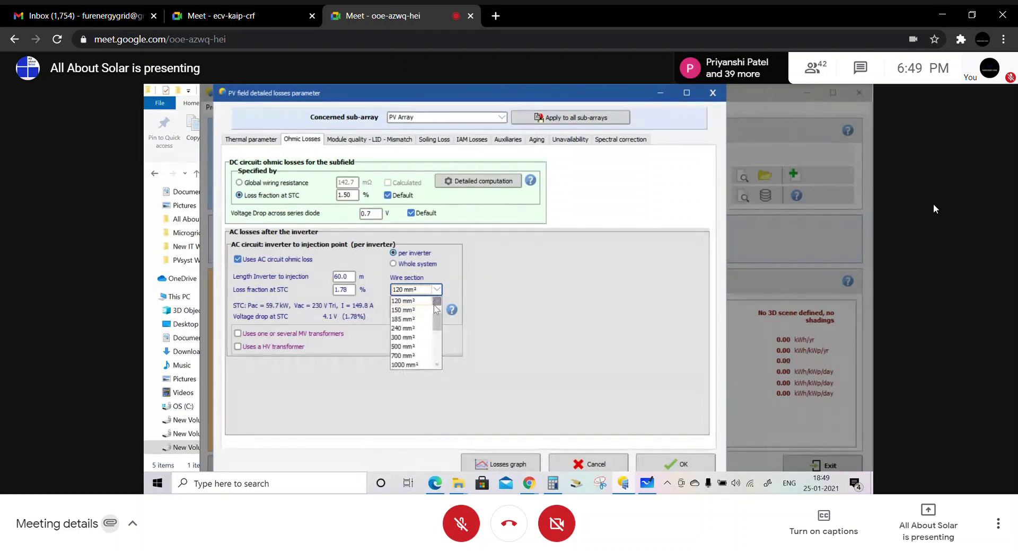
{"action": "left_click", "coordinate": [418, 301]}
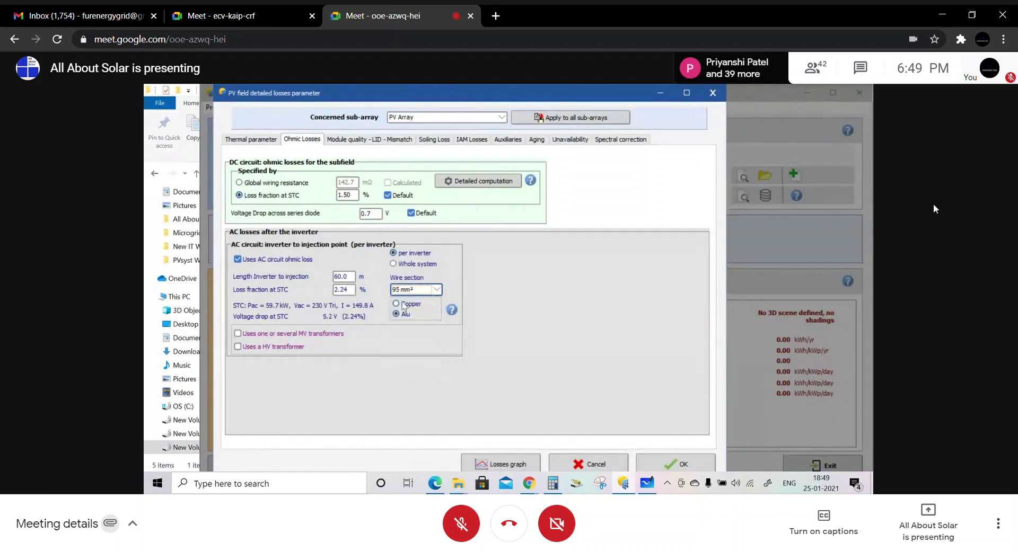
{"action": "double_click", "coordinate": [342, 290]}
{"action": "left_click", "coordinate": [435, 289]}
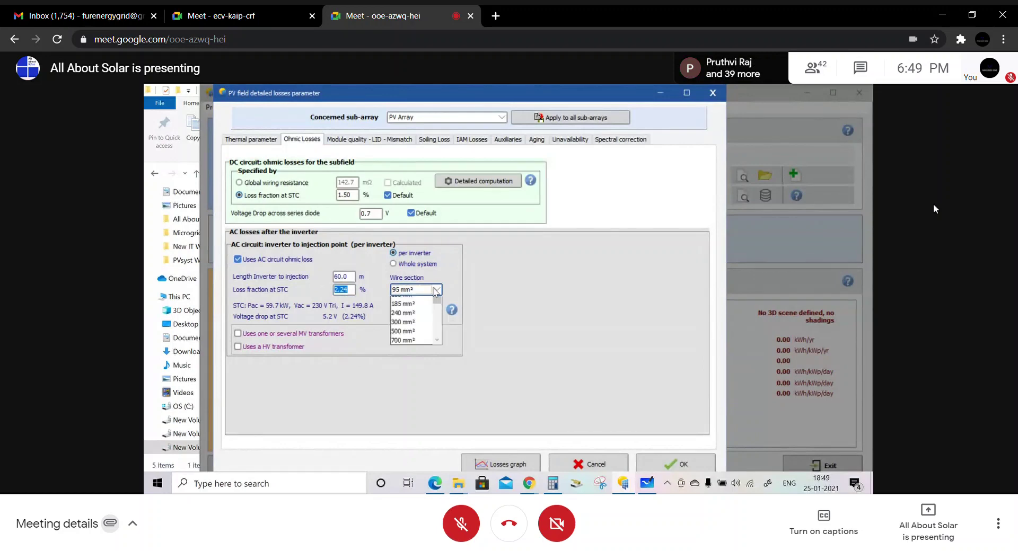
{"action": "left_click", "coordinate": [415, 311]}
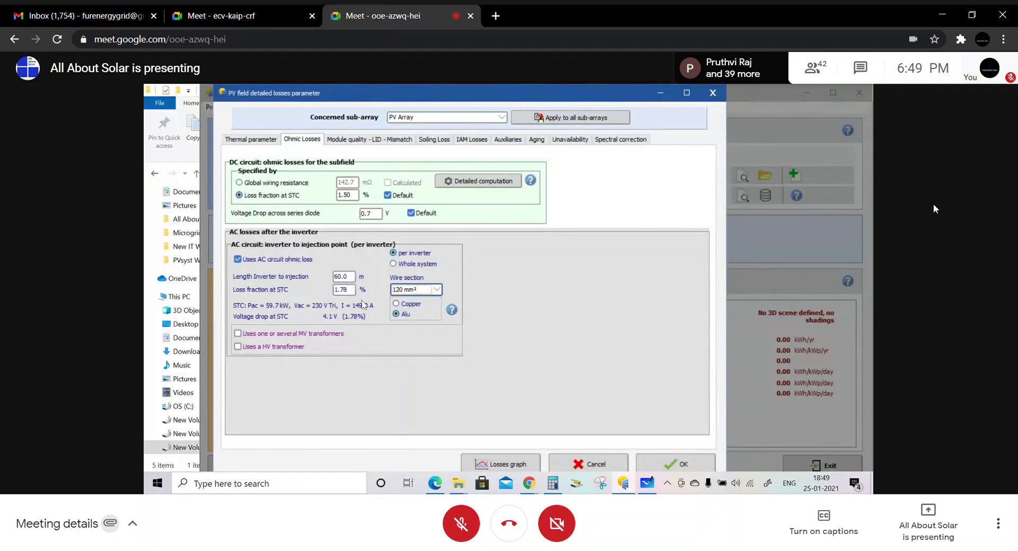
Switch the AC circuit back to copper conductors with a 70 mm² wire section and highlight its loss fraction at STC.
{"action": "left_click", "coordinate": [396, 304]}
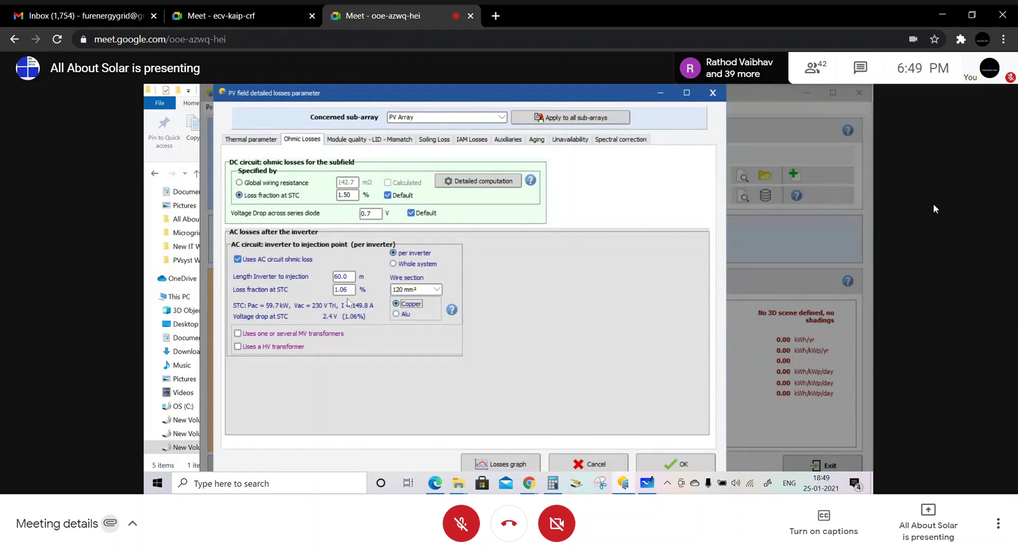
{"action": "left_click", "coordinate": [437, 290]}
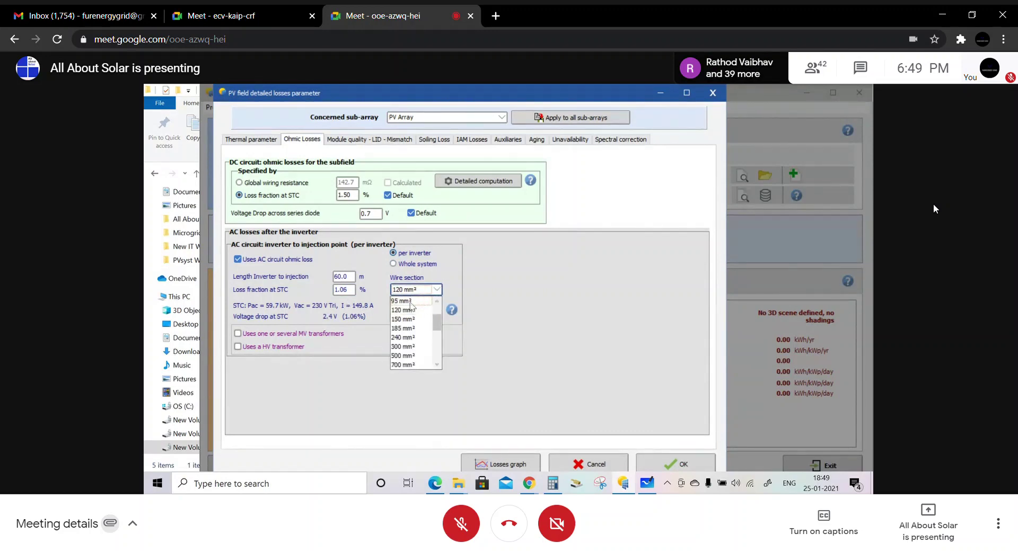
{"action": "scroll", "coordinate": [412, 305], "scroll_direction": "up", "scroll_amount": 1}
{"action": "left_click", "coordinate": [417, 300]}
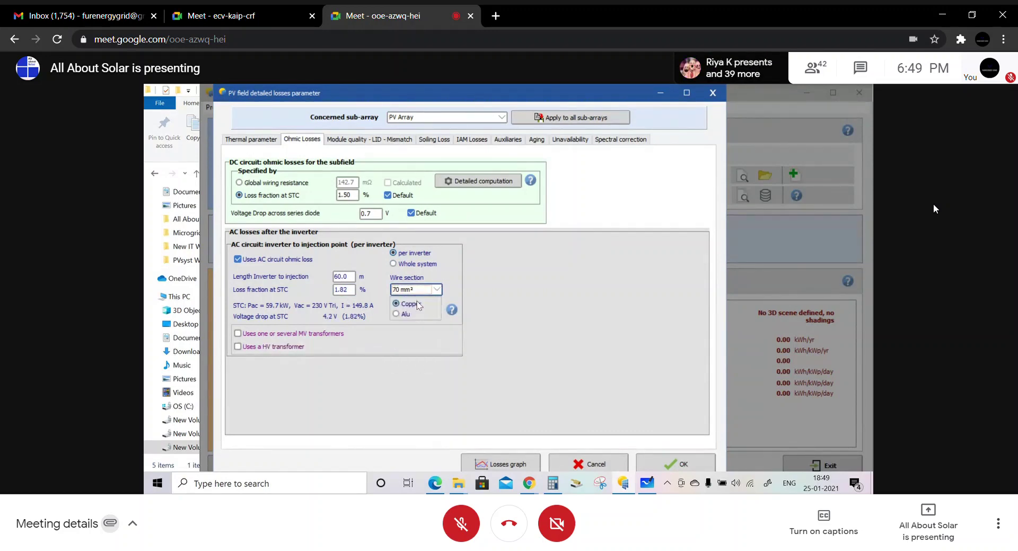
{"action": "left_click", "coordinate": [349, 290]}
{"action": "left_click_drag", "start_coordinate": [349, 292], "coordinate": [316, 298]}
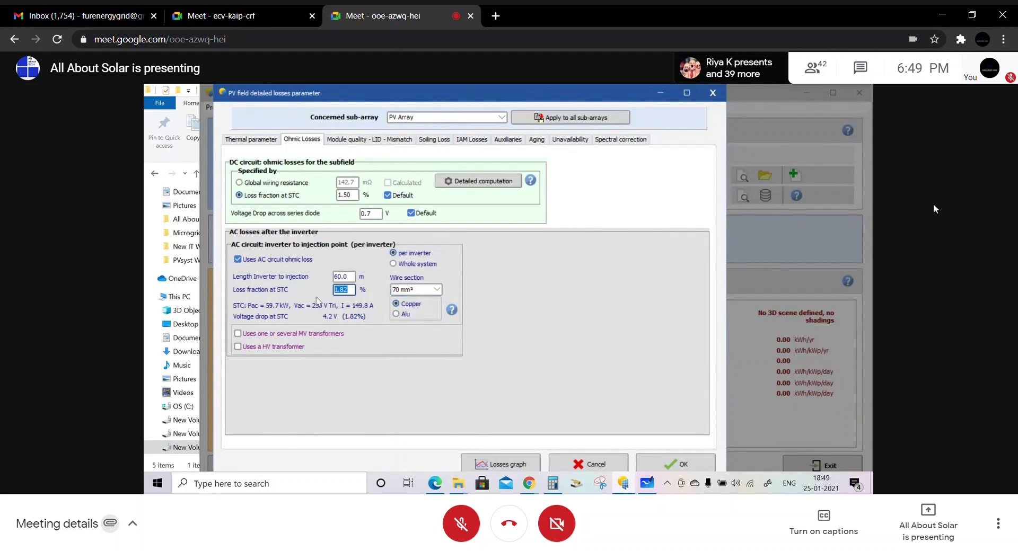
Open the module quality, LID and mismatch losses, and admit the two participants waiting to join the call.
{"action": "left_click", "coordinate": [394, 139]}
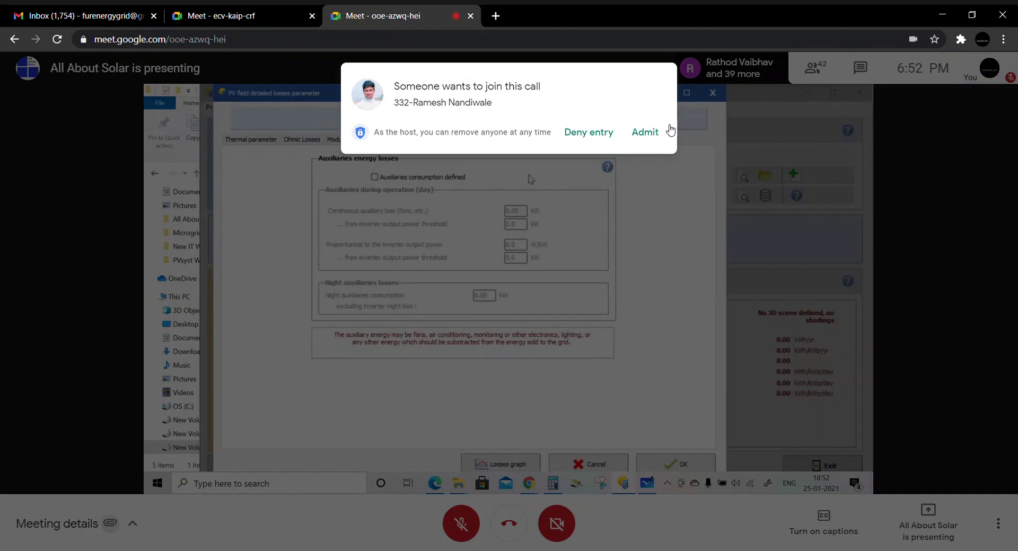
{"action": "left_click", "coordinate": [655, 132]}
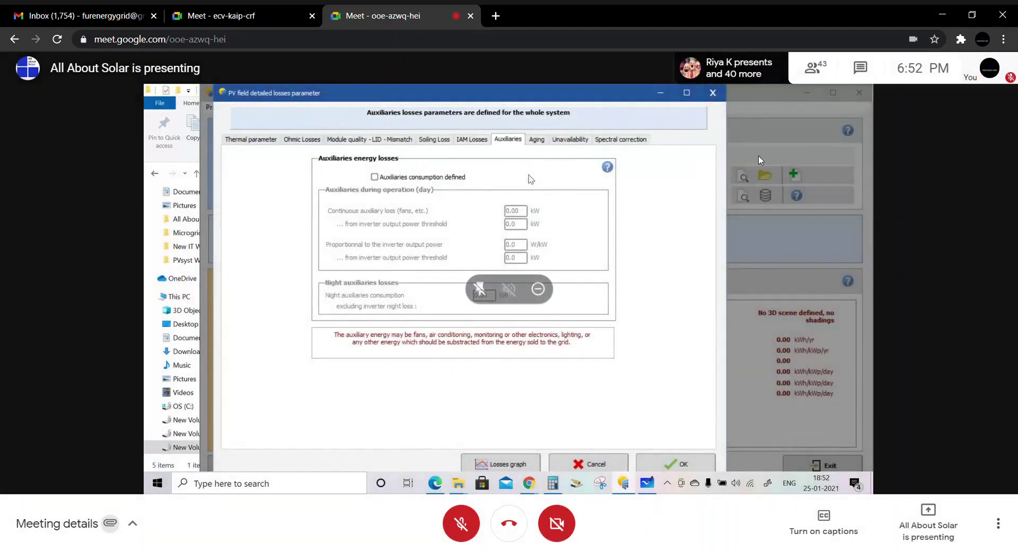
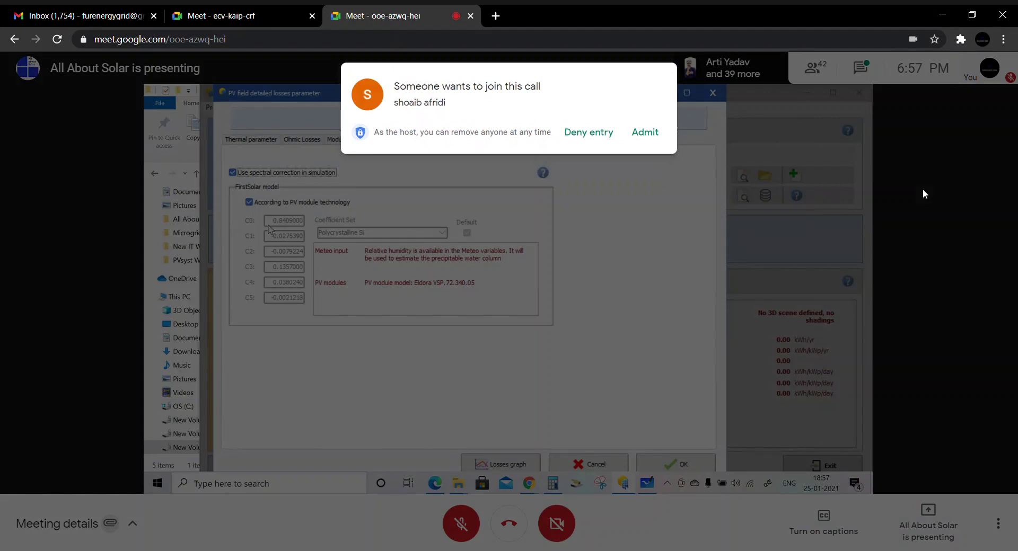
{"action": "left_click", "coordinate": [650, 135]}
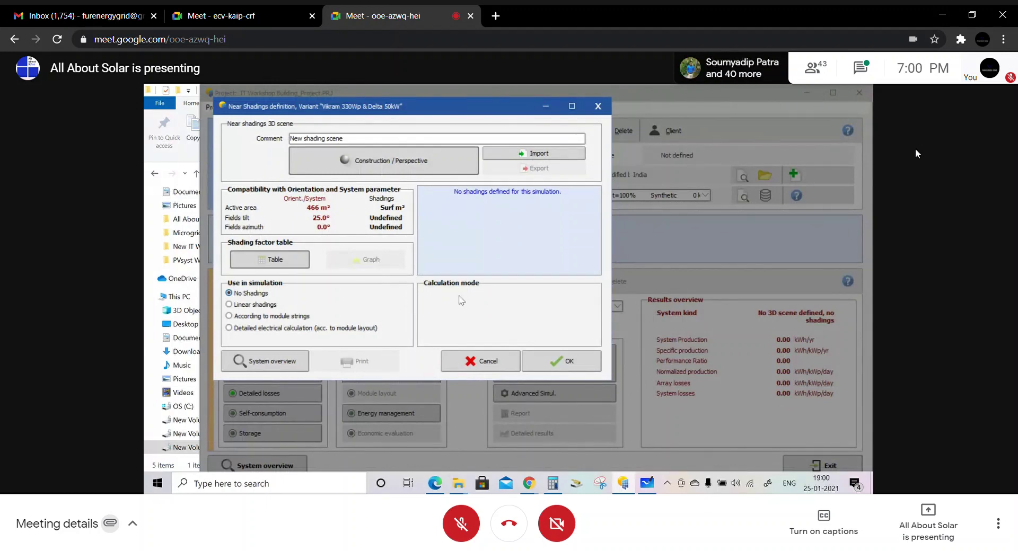
Accept the near shadings definition with No Shadings used in simulation, and admit the participant waiting to join.
{"action": "left_click", "coordinate": [549, 358]}
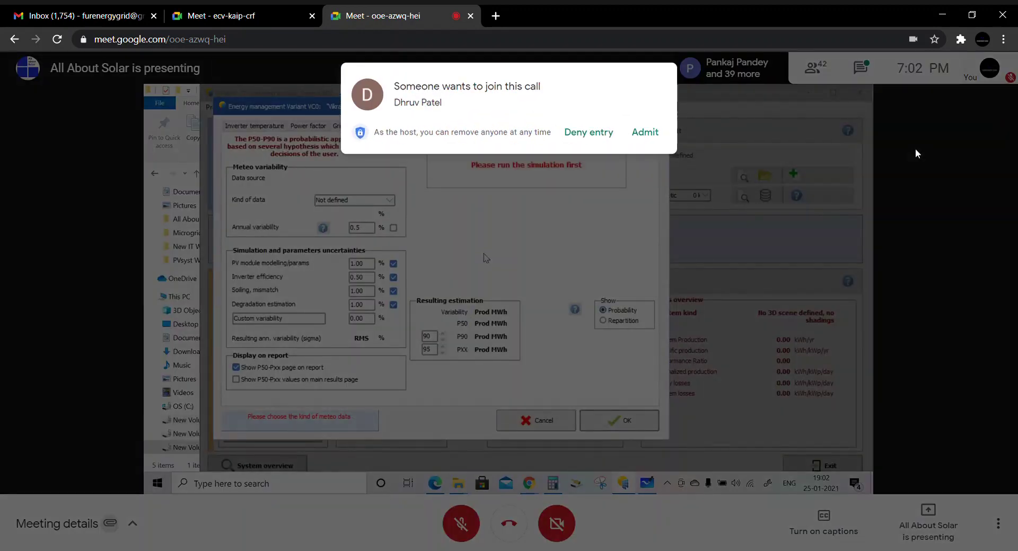
{"action": "left_click", "coordinate": [651, 134]}
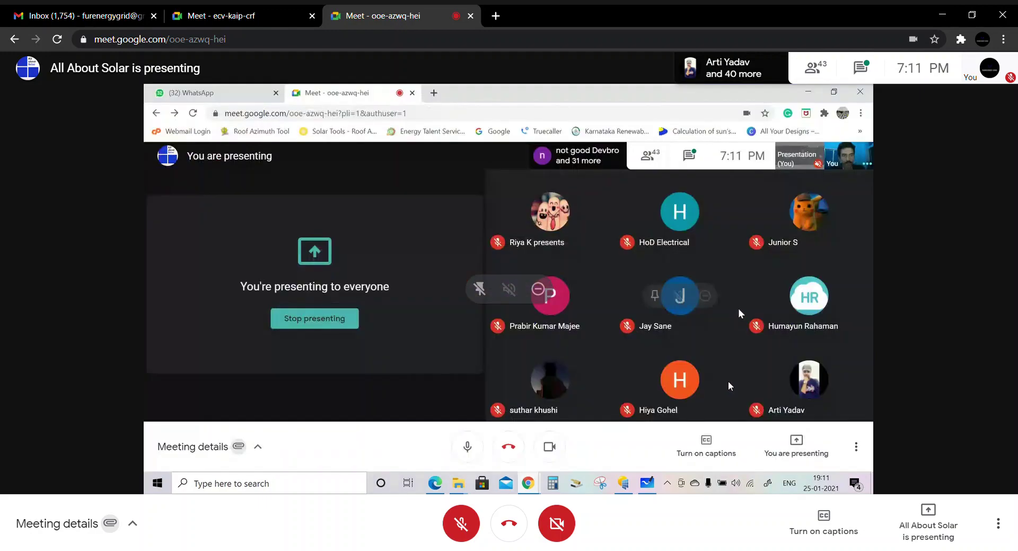
Unmute the meeting microphone to speak to the presenter and mute it again.
{"action": "left_click", "coordinate": [461, 525]}
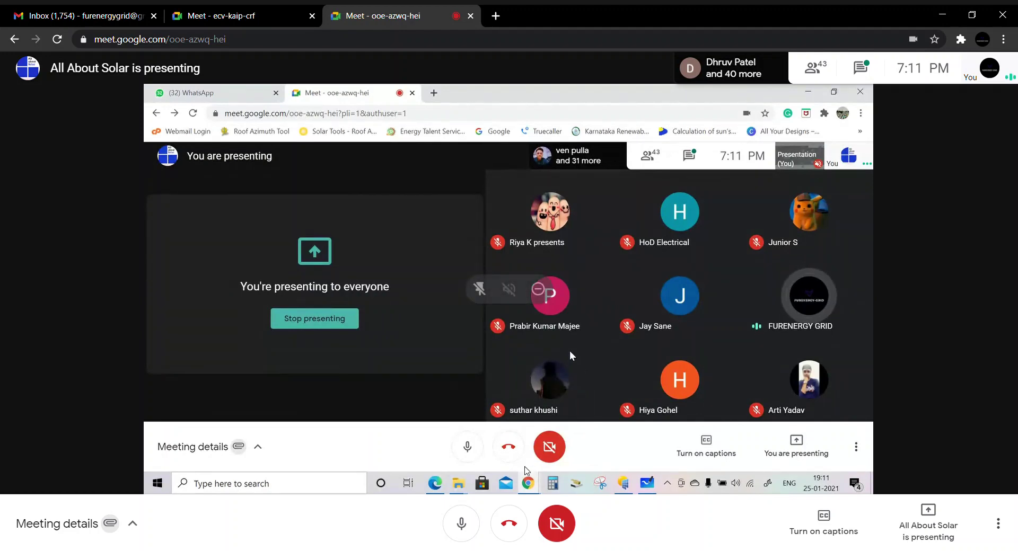
{"action": "left_click", "coordinate": [460, 517]}
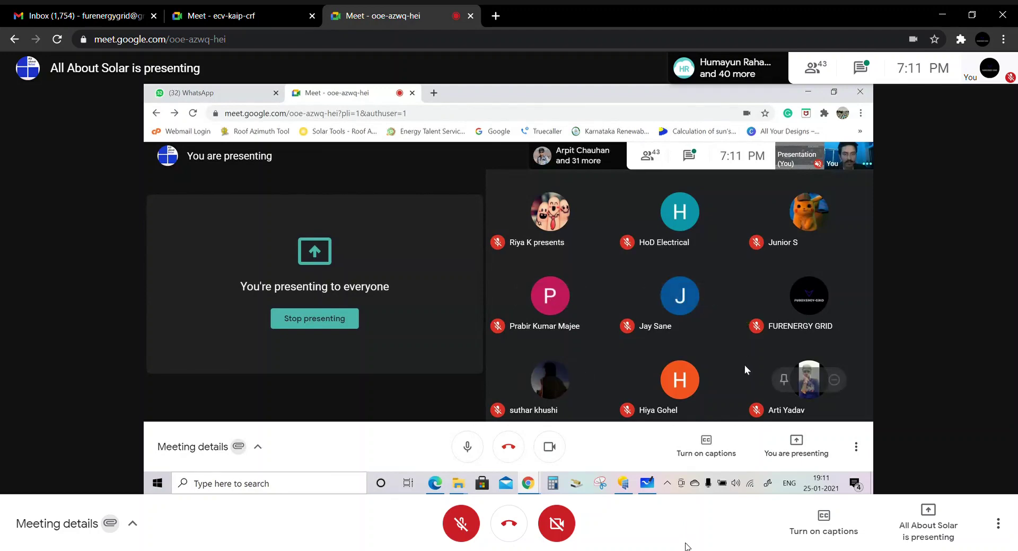
Review the meeting's chat messages and close the chat.
{"action": "left_click", "coordinate": [868, 72]}
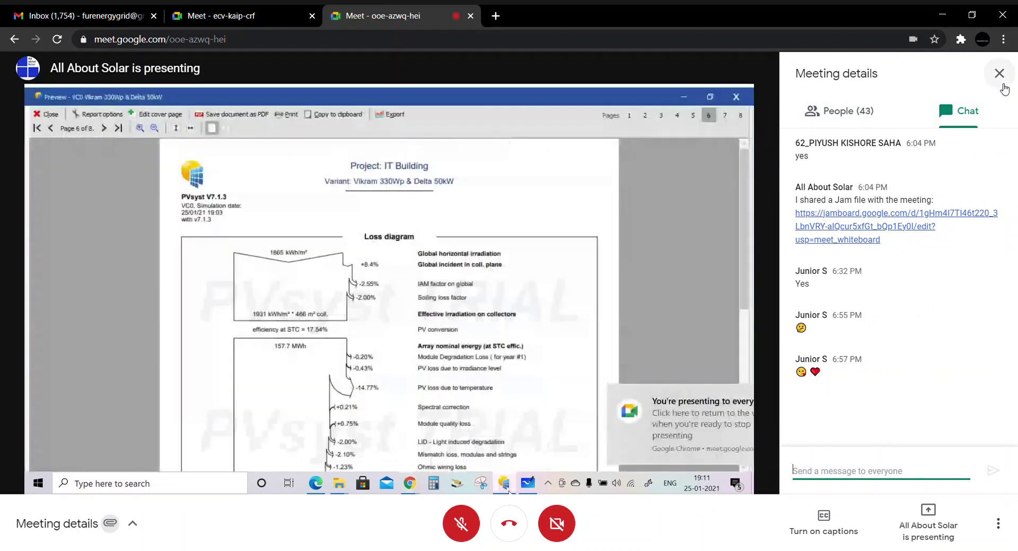
{"action": "left_click", "coordinate": [999, 73]}
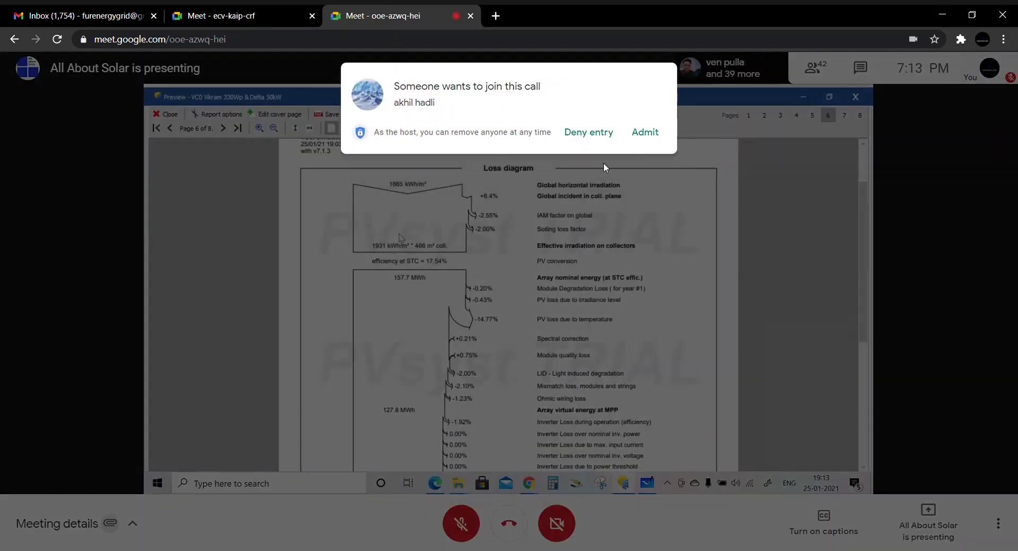
Admit the two participants asking to join during the loss diagram presentation.
{"action": "left_click", "coordinate": [644, 132]}
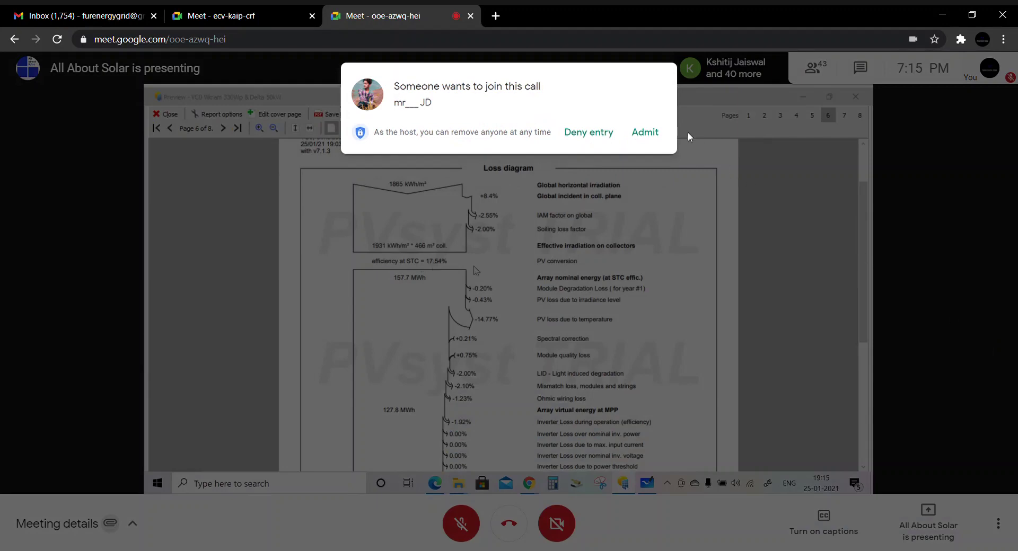
{"action": "left_click", "coordinate": [655, 133]}
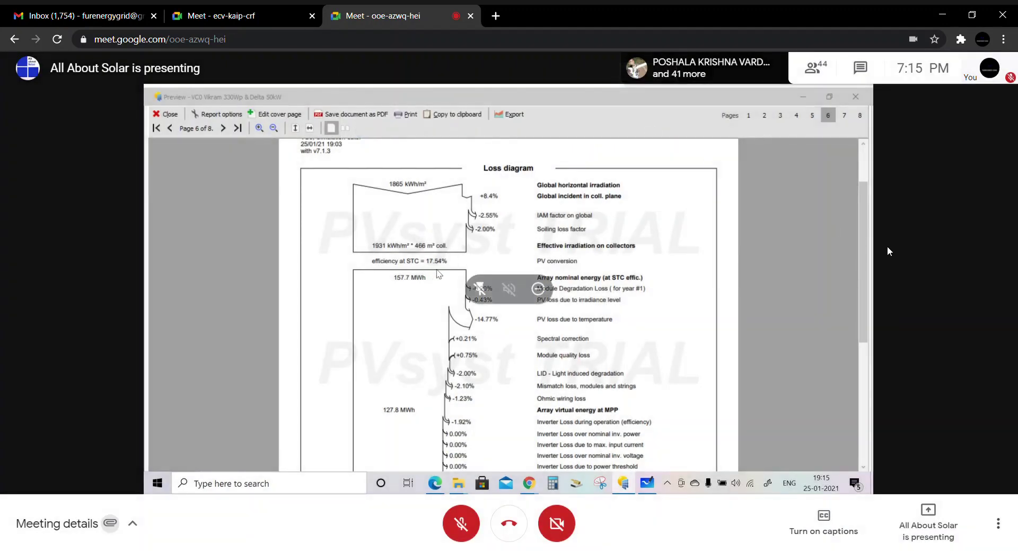
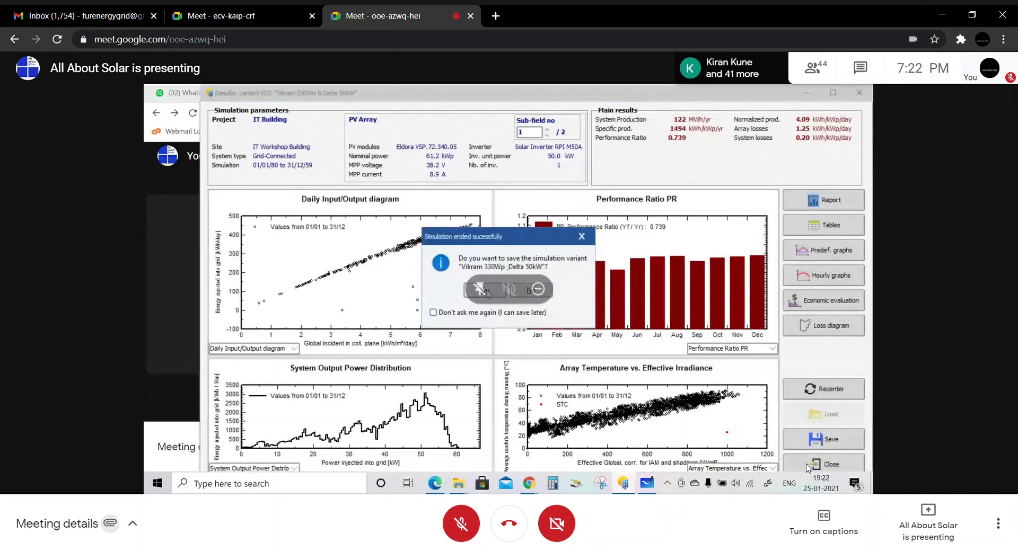
Unmute the microphone for each of three spoken contributions after the simulation, muting it again after each one.
{"action": "left_click", "coordinate": [459, 522]}
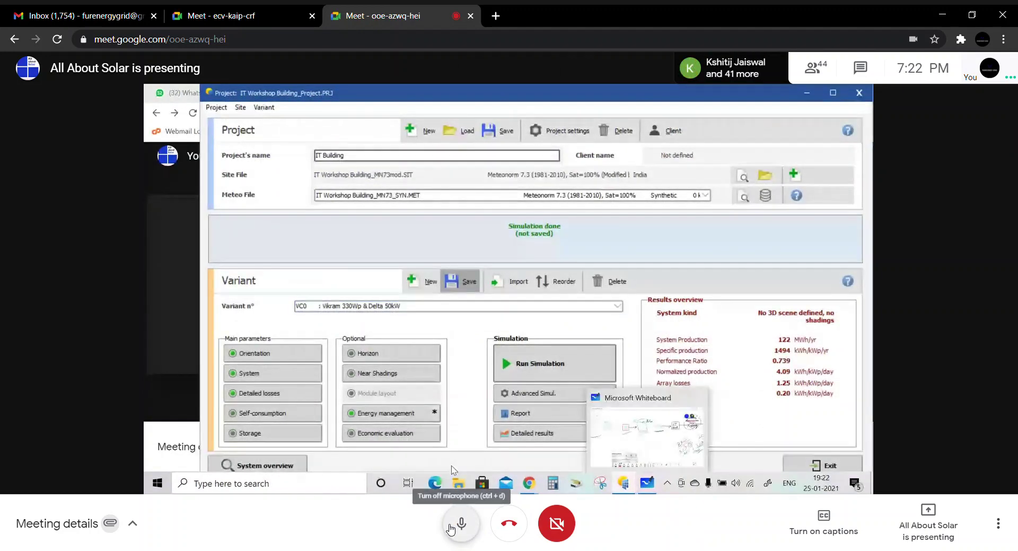
{"action": "left_click", "coordinate": [460, 525]}
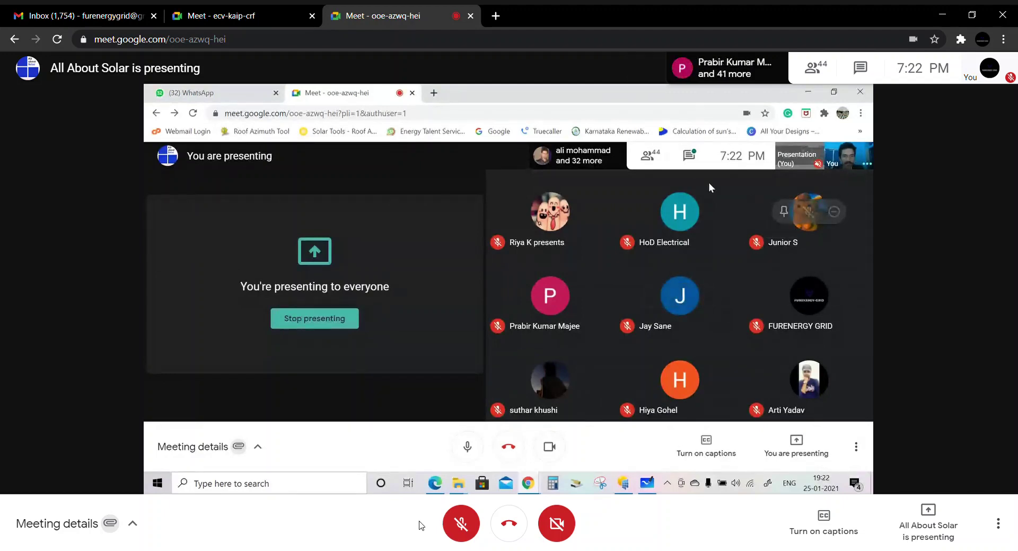
{"action": "left_click", "coordinate": [461, 523]}
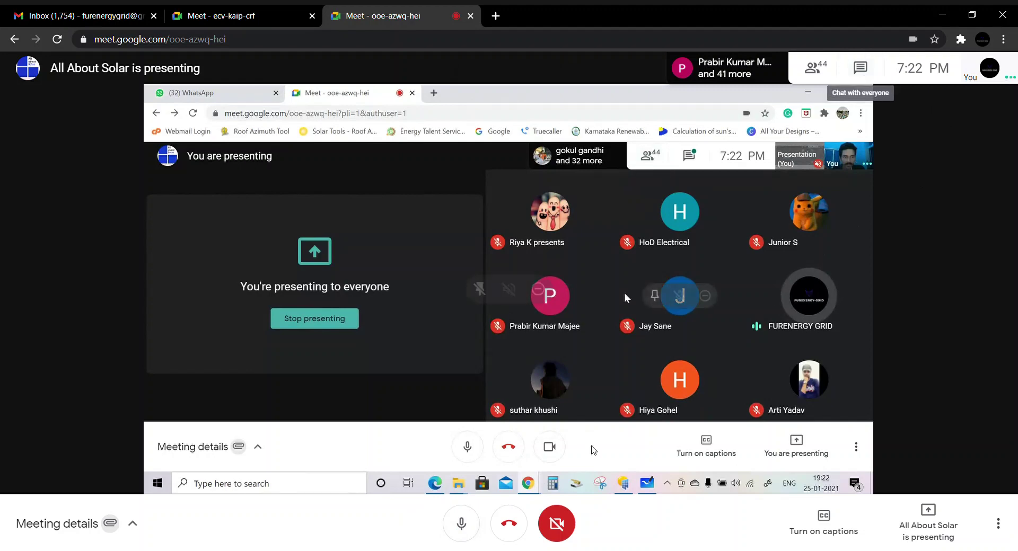
{"action": "left_click", "coordinate": [458, 527]}
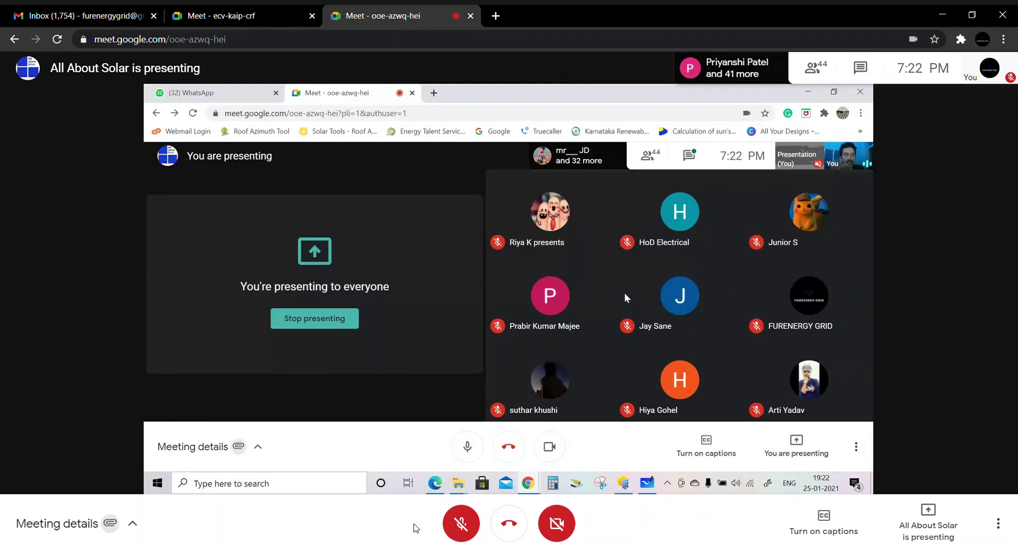
{"action": "left_click", "coordinate": [470, 524]}
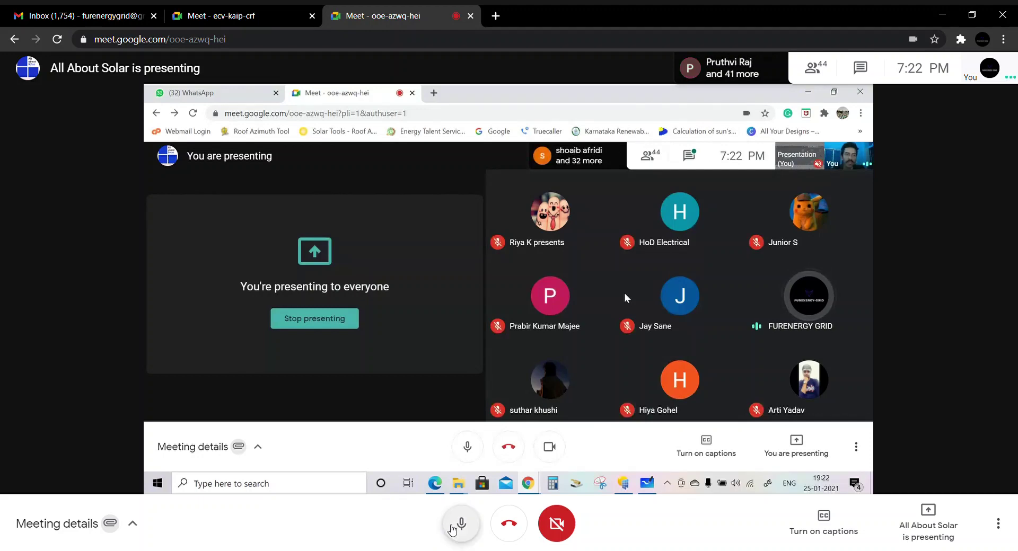
{"action": "left_click", "coordinate": [459, 524]}
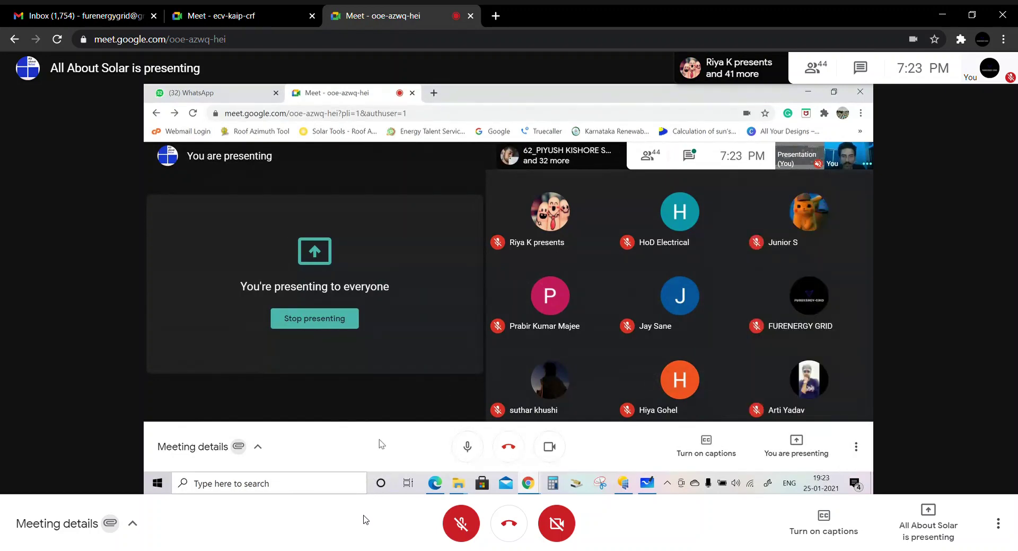
Check the meeting chat twice for participants' questions and replies, closing it each time.
{"action": "left_click", "coordinate": [874, 81]}
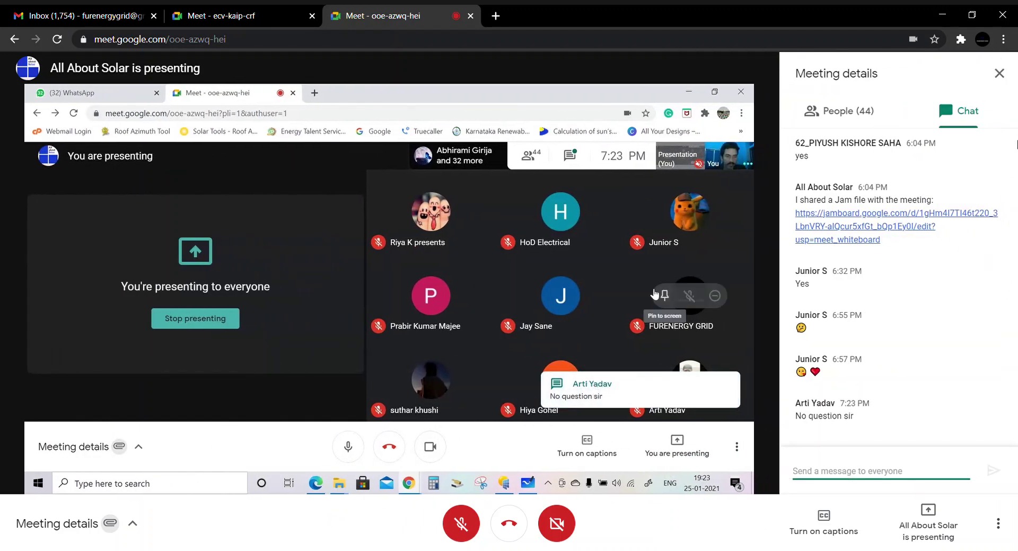
{"action": "left_click", "coordinate": [998, 74]}
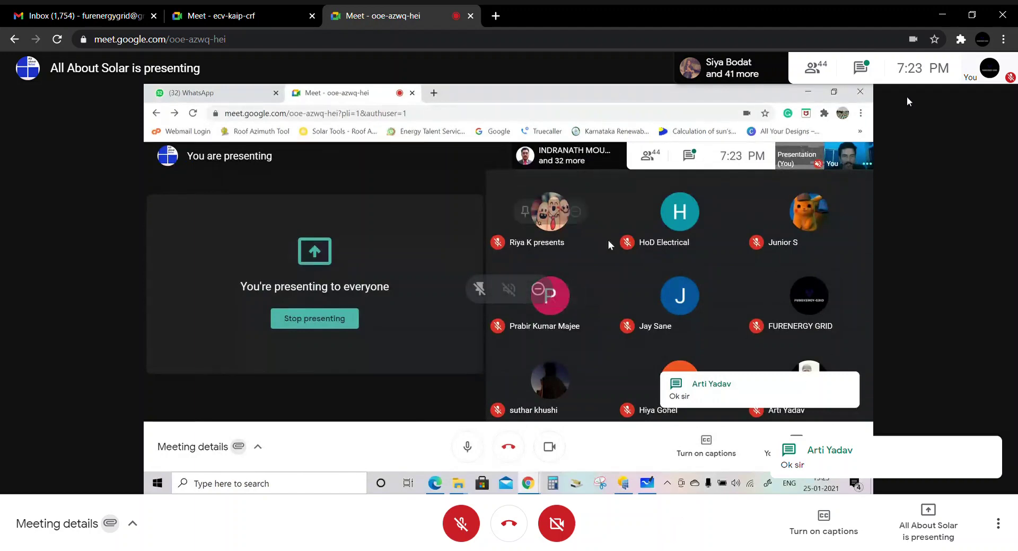
{"action": "left_click", "coordinate": [860, 68]}
{"action": "left_click", "coordinate": [1001, 73]}
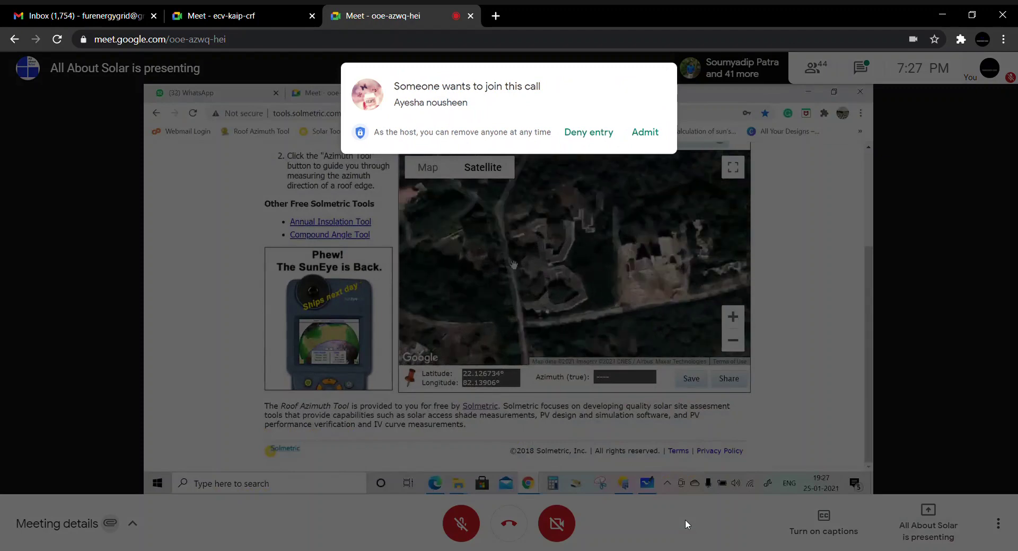
Admit the participant waiting to join and open the chat to read the new questions.
{"action": "left_click", "coordinate": [651, 138]}
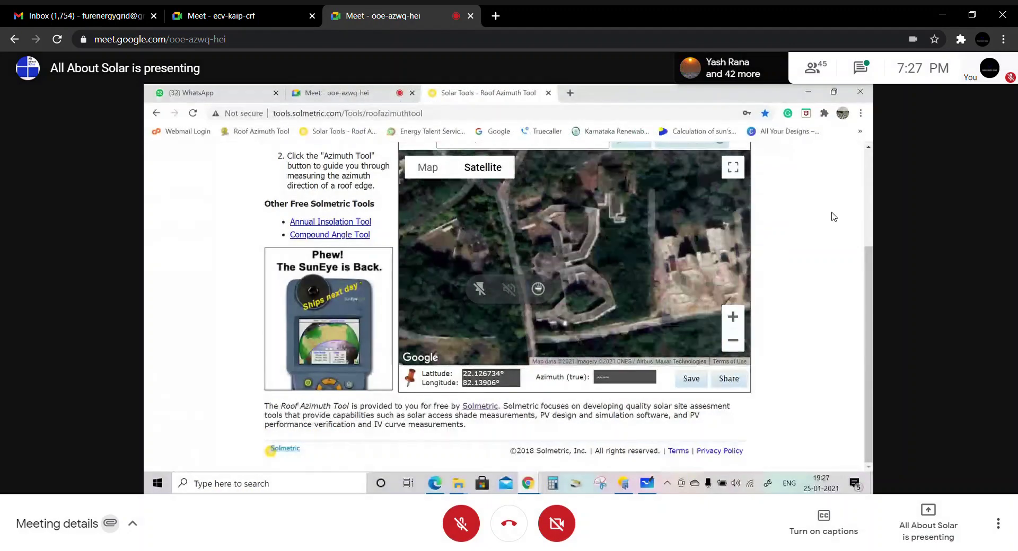
{"action": "left_click", "coordinate": [863, 71]}
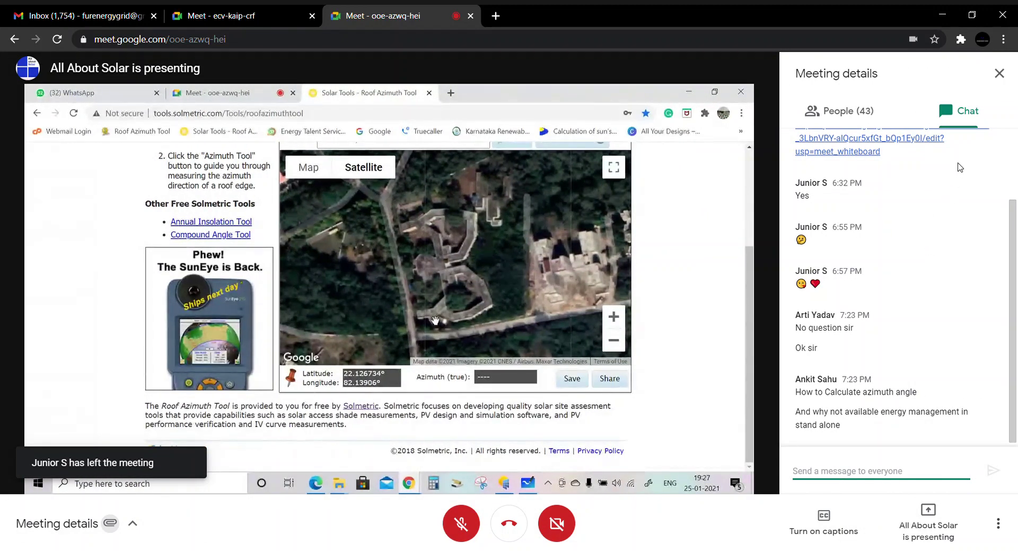
Close the meeting chat and admit the participant asking to join during the daily consumption demonstration.
{"action": "left_click", "coordinate": [999, 74]}
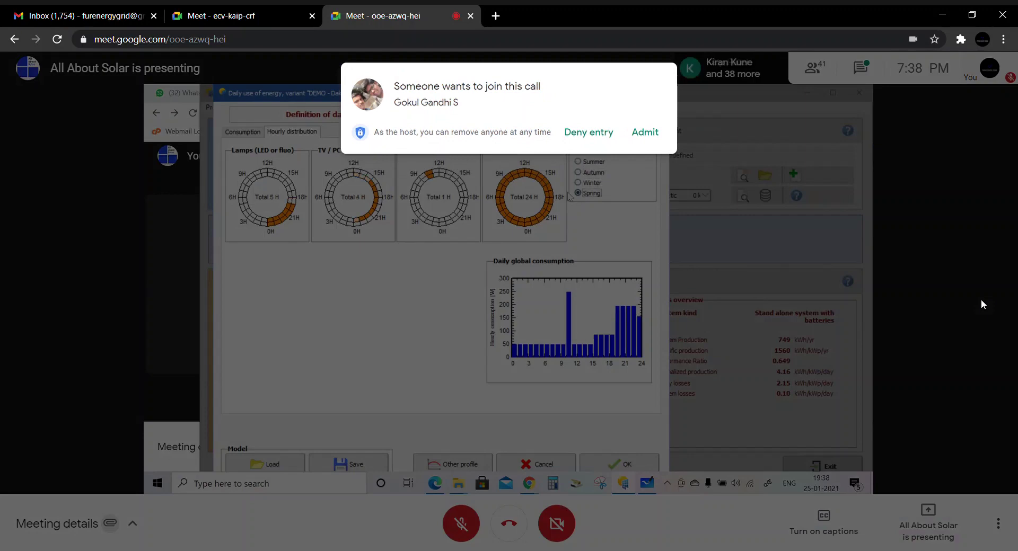
{"action": "left_click", "coordinate": [653, 138]}
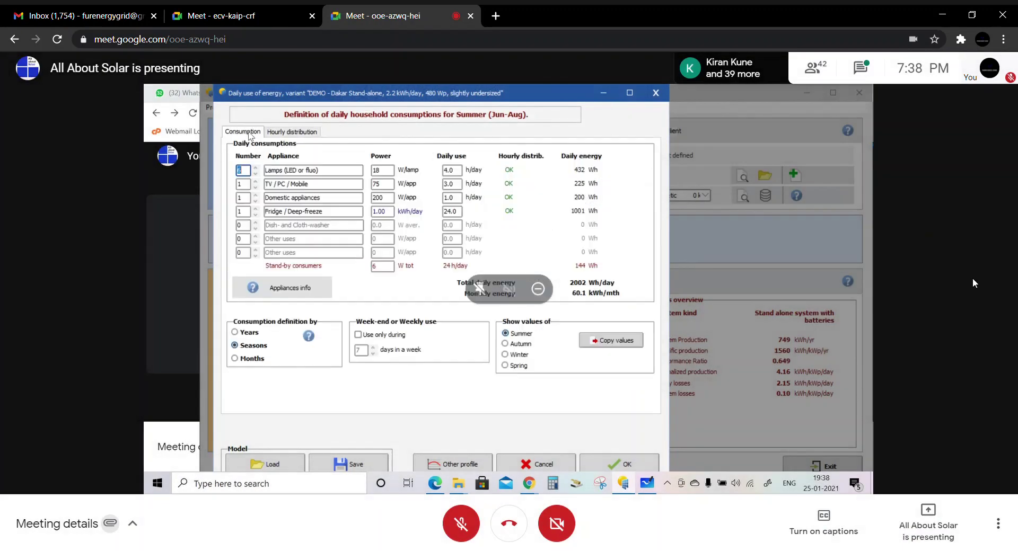
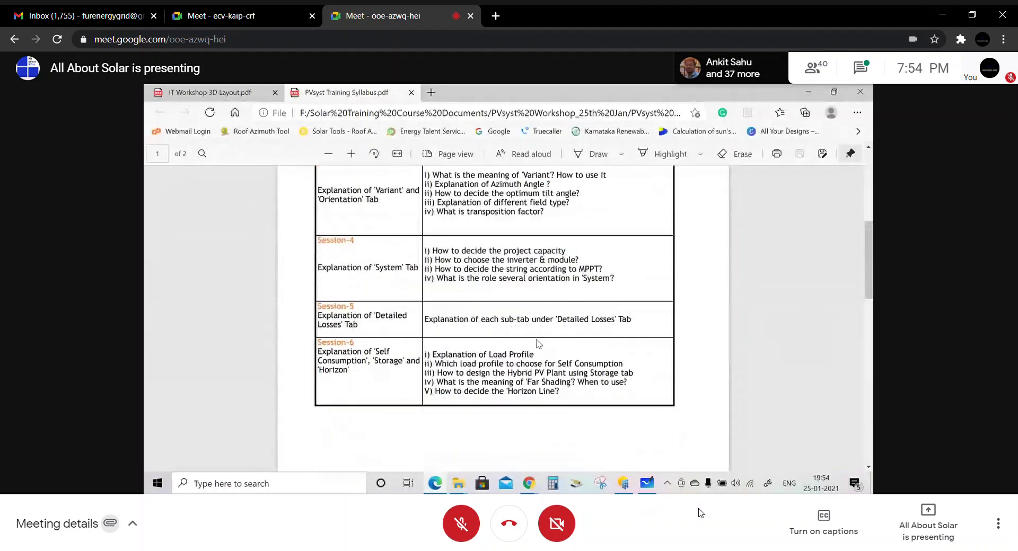
Unmute the microphone to speak about the training syllabus, mute it again, and unmute it for the YouTube channel presentation.
{"action": "left_click", "coordinate": [462, 523]}
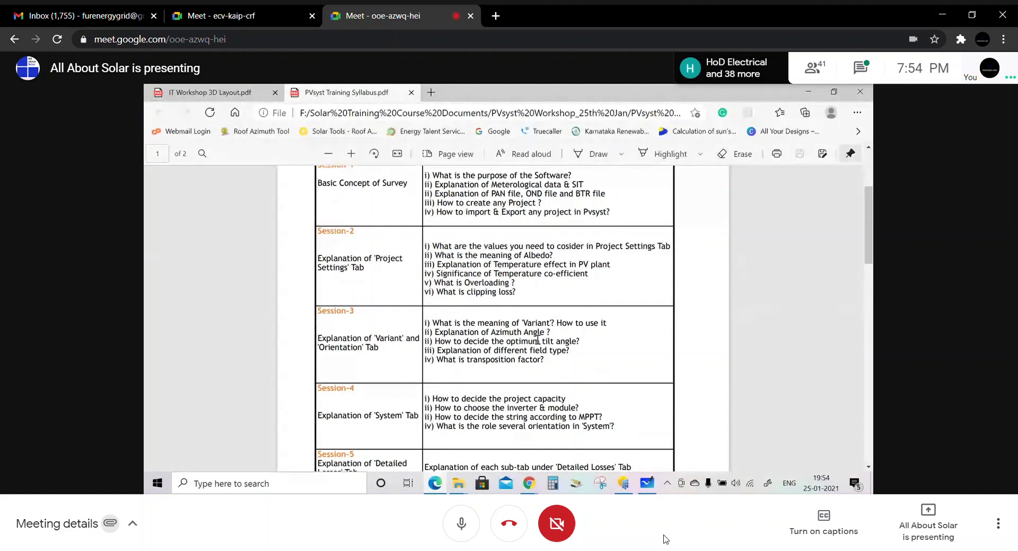
{"action": "left_click", "coordinate": [461, 524]}
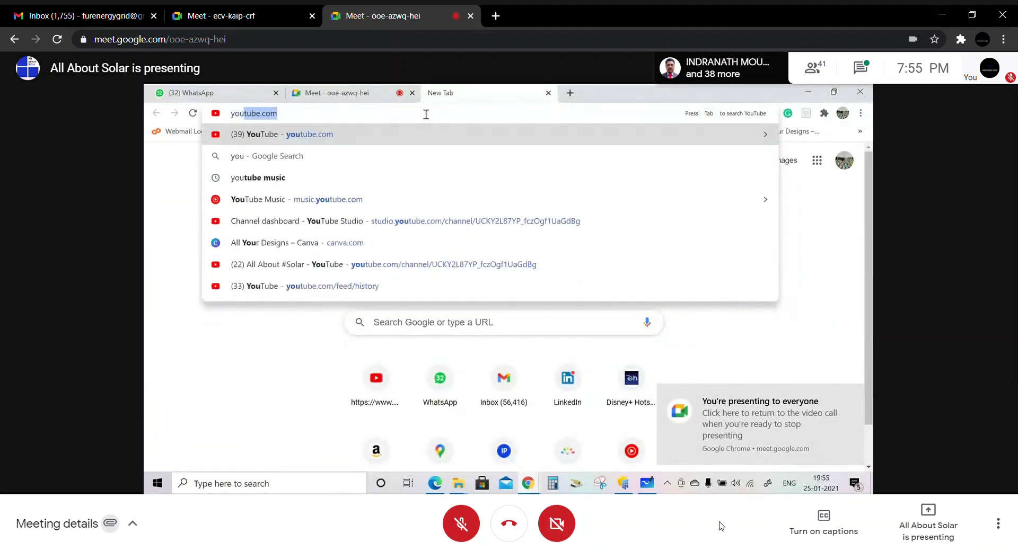
{"action": "left_click", "coordinate": [453, 523]}
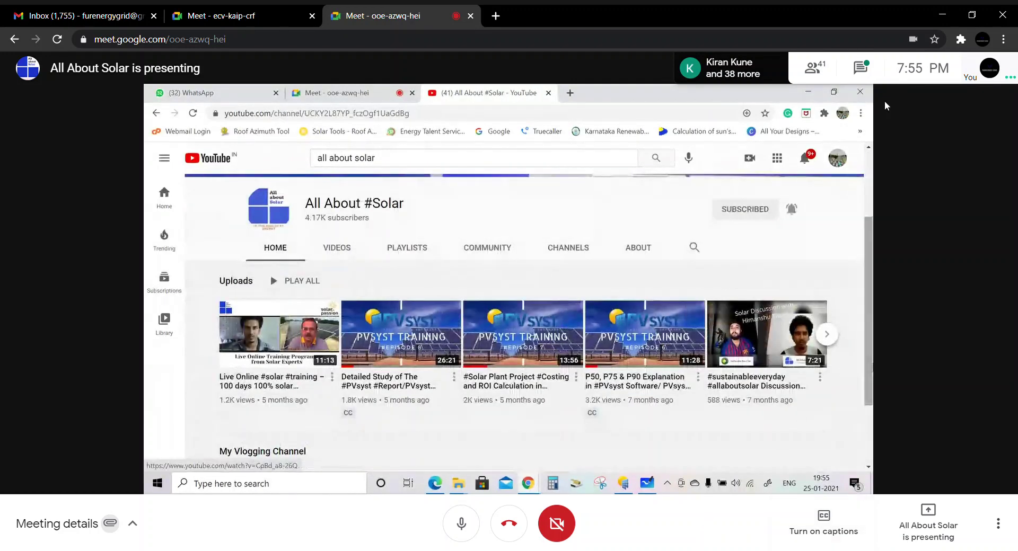
Send the channel name "All About Solar" to everyone in the meeting chat, and mute the microphone after speaking.
{"action": "left_click", "coordinate": [860, 67]}
{"action": "left_click", "coordinate": [844, 480]}
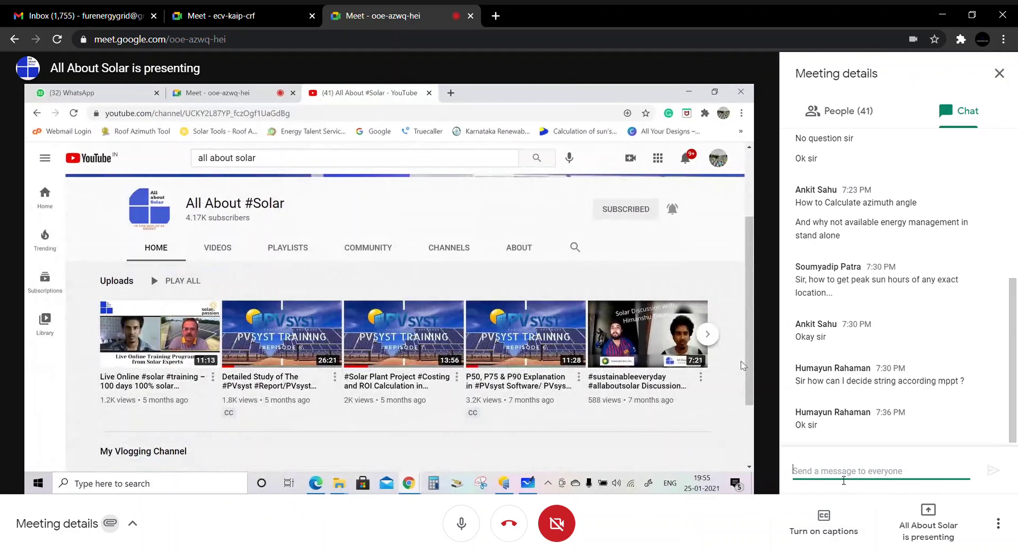
{"action": "type", "text": "All About S"}
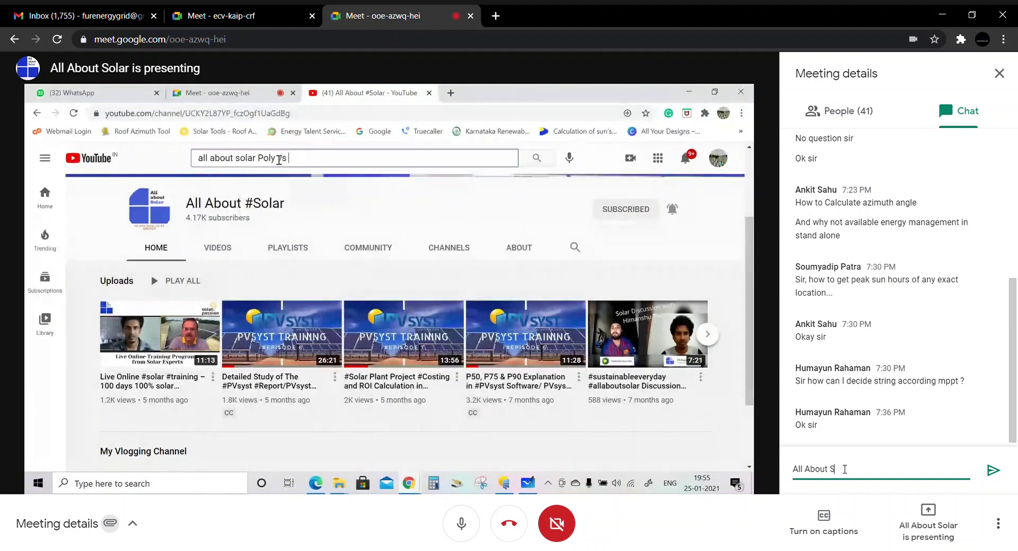
{"action": "type", "text": "olar"}
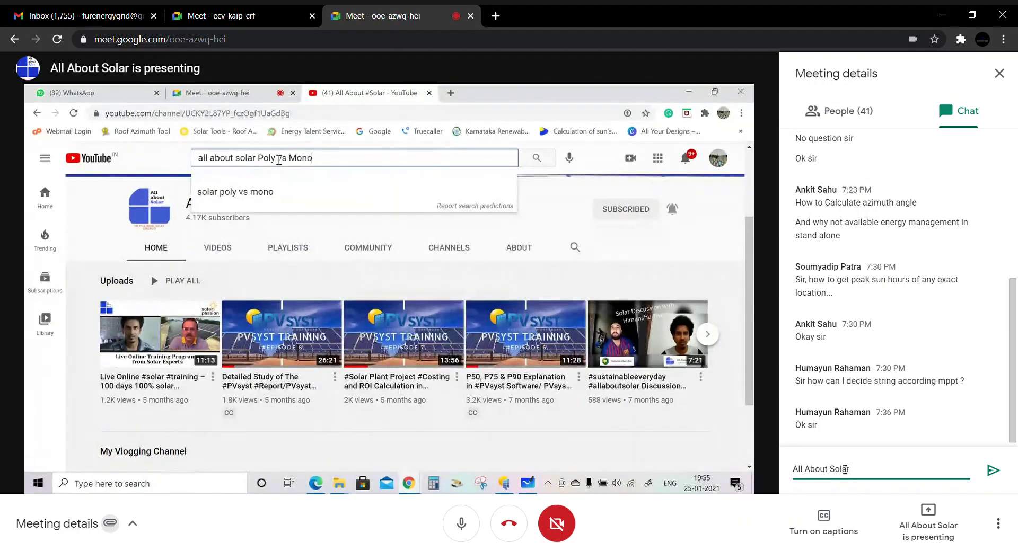
{"action": "left_click", "coordinate": [993, 471]}
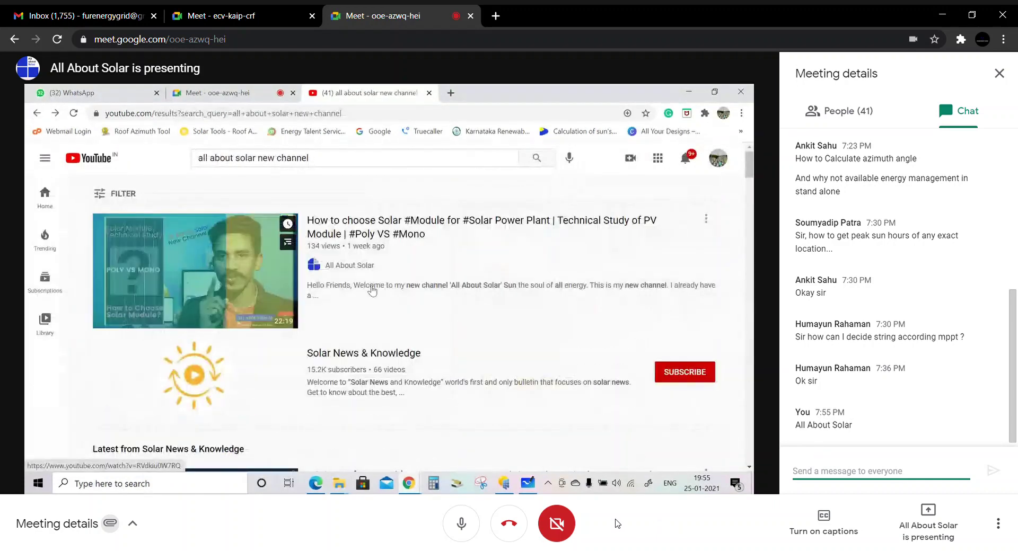
{"action": "left_click", "coordinate": [461, 525]}
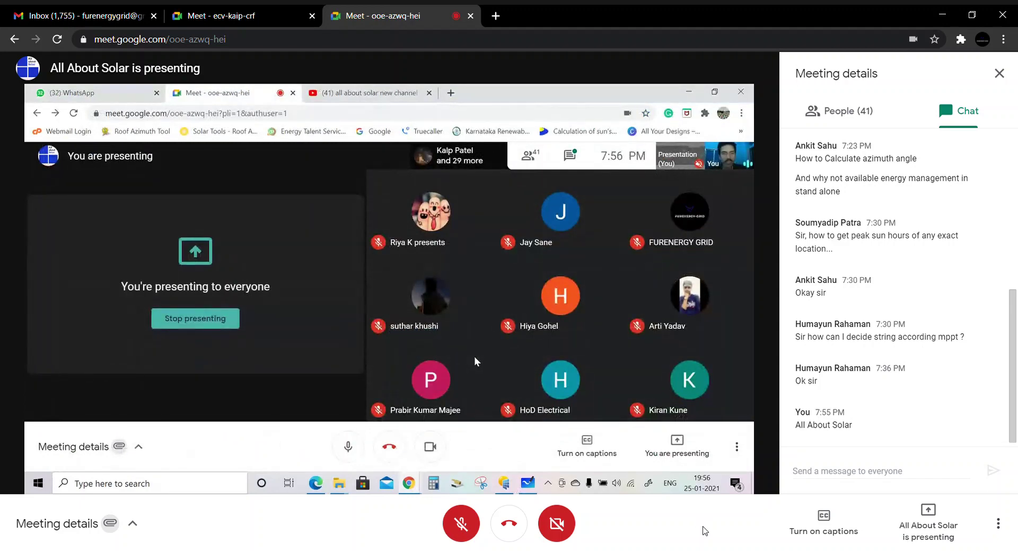
Unmute the microphone for the closing remarks and send "FURENERGY-GRID" to everyone in the meeting chat.
{"action": "left_click", "coordinate": [462, 524]}
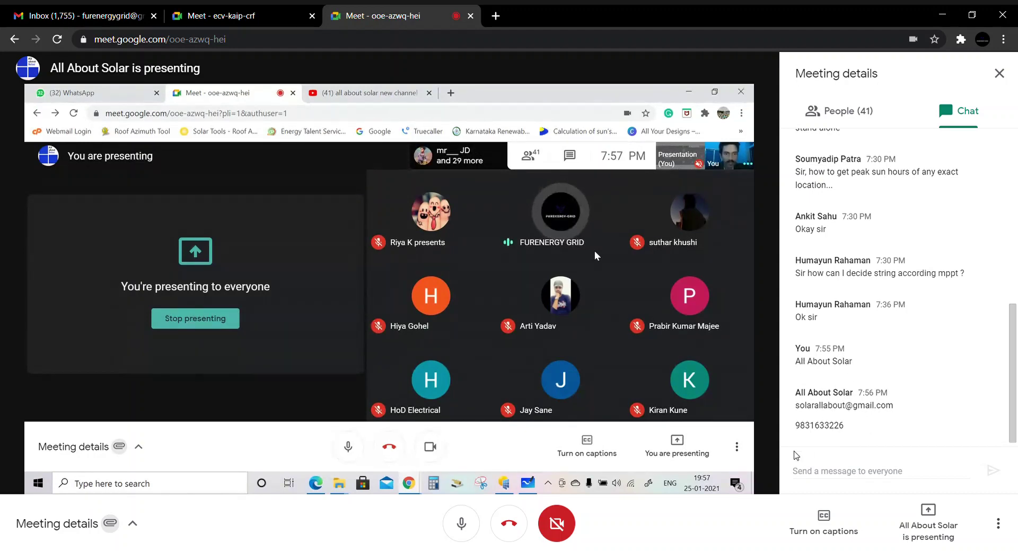
{"action": "left_click", "coordinate": [835, 471]}
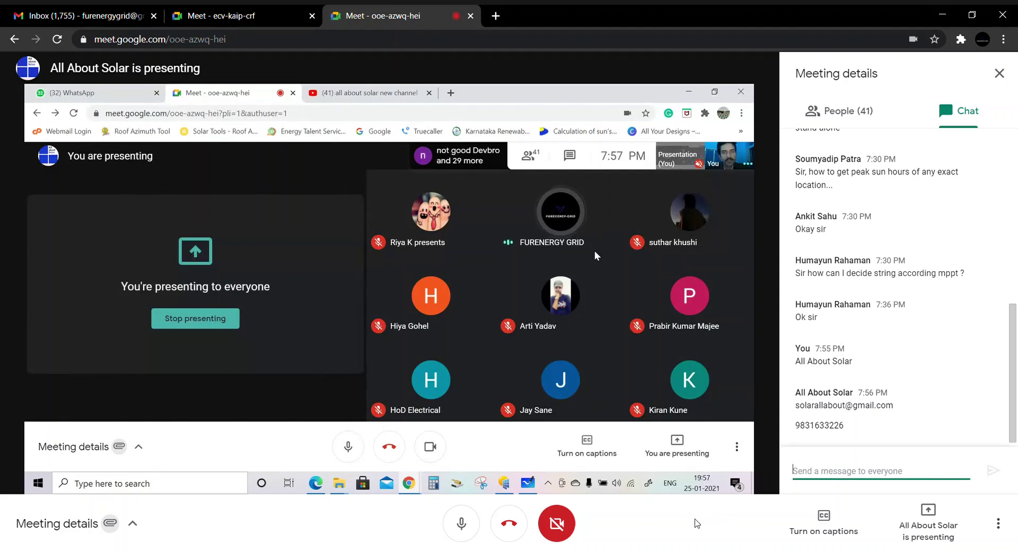
{"action": "type", "text": "FURENERG"}
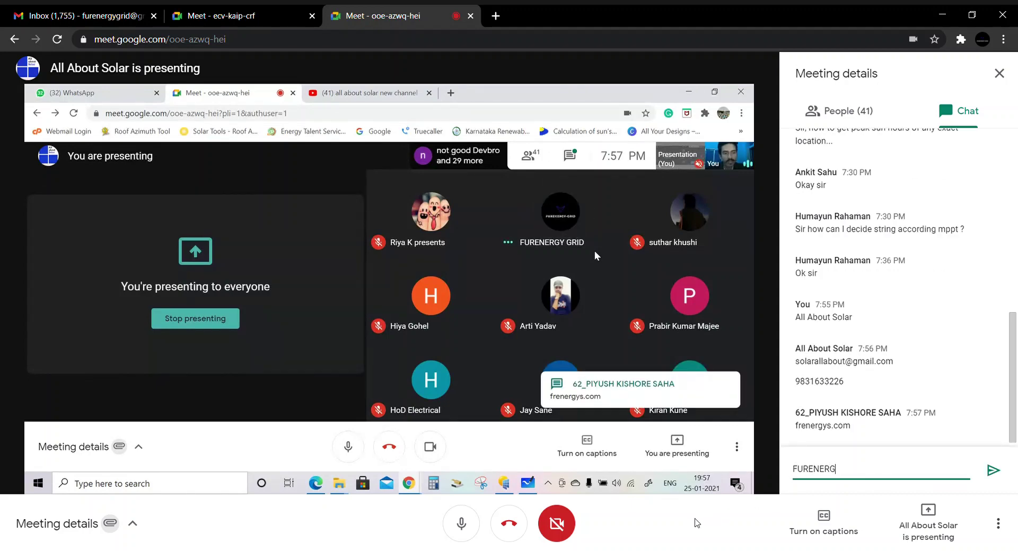
{"action": "type", "text": "Y-GRID"}
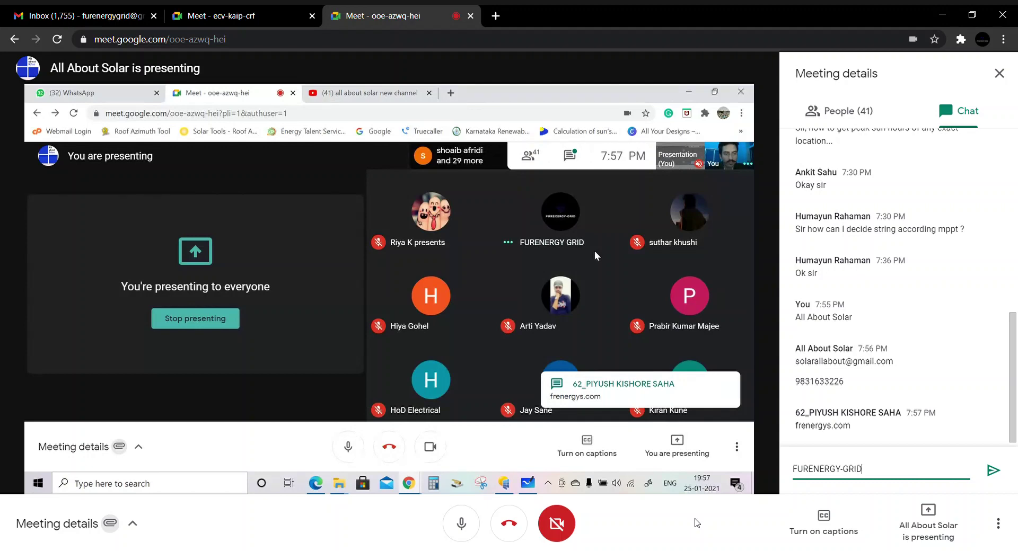
{"action": "left_click", "coordinate": [992, 470]}
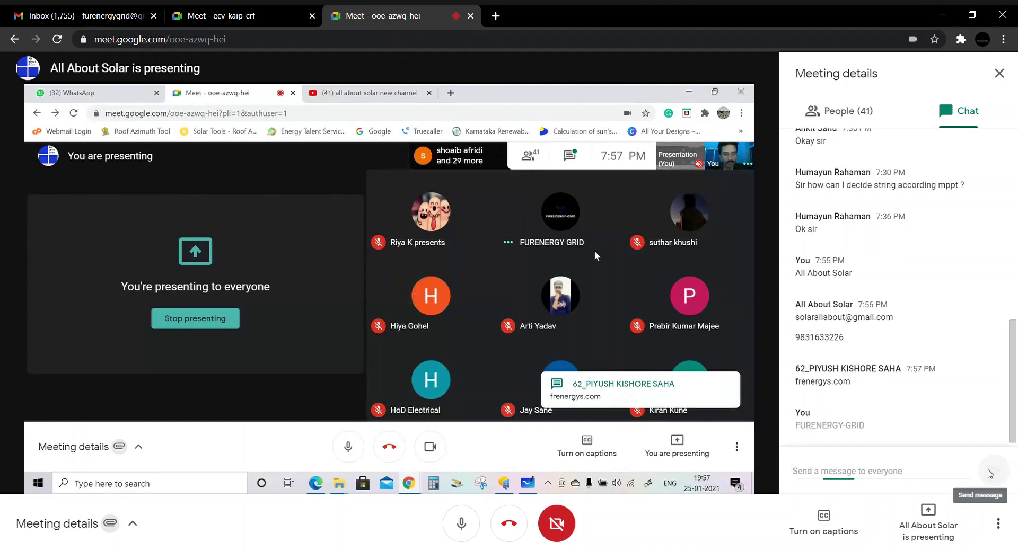